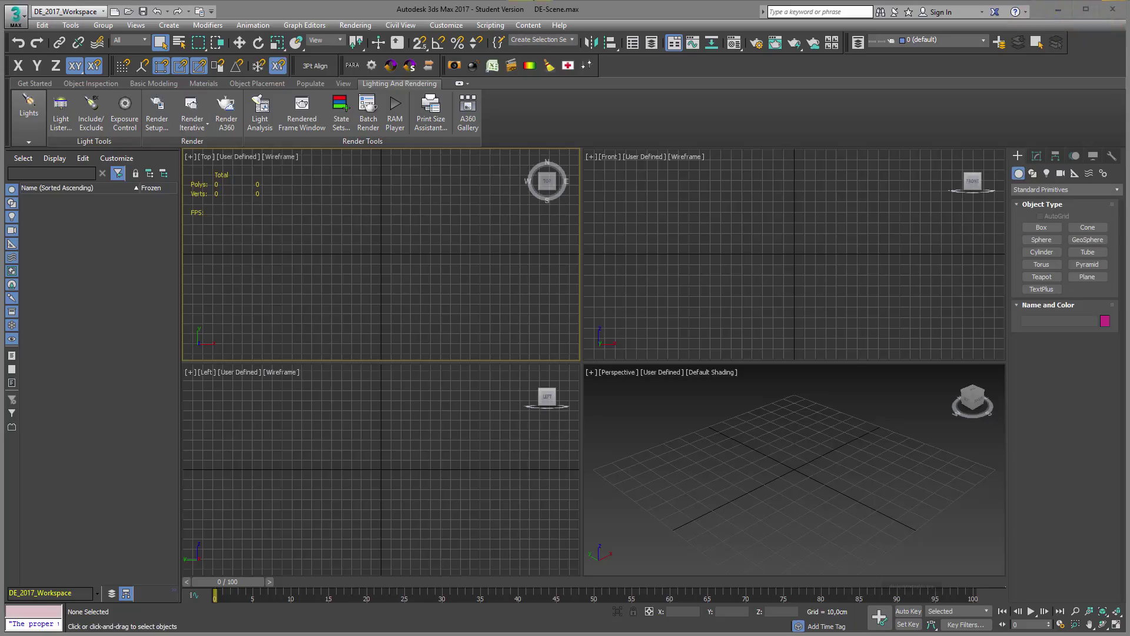
# Open DE_Presetscene_daylight_2016.max, adopting the file's own gamma and LUT settings
pyautogui.click(20, 17)
pyautogui.moveTo(43, 94)
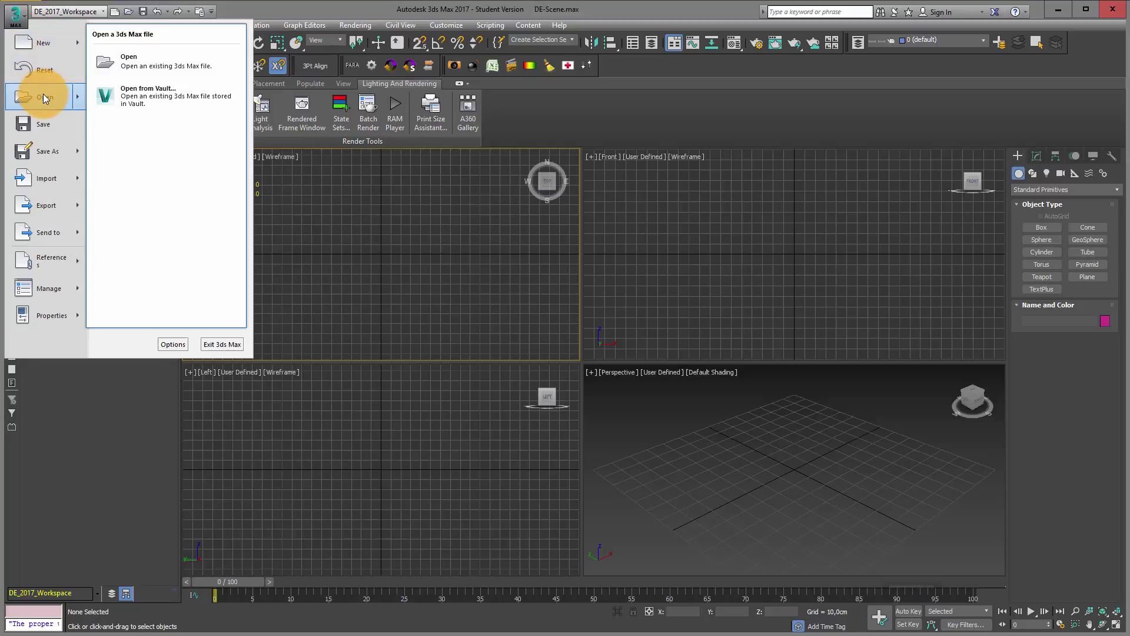
pyautogui.click(126, 63)
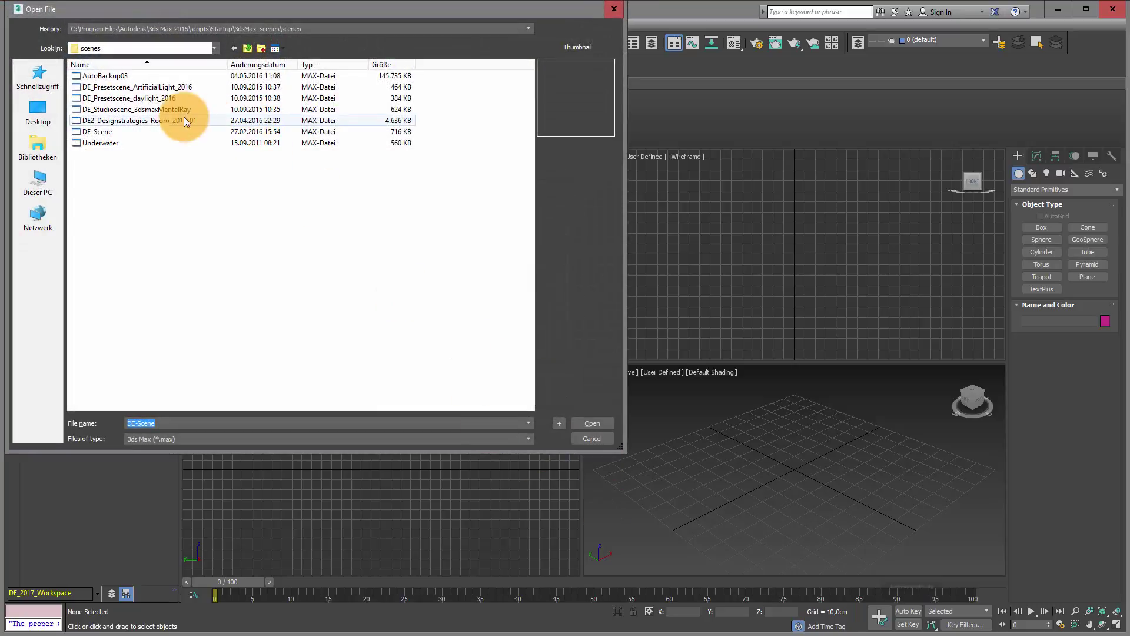
pyautogui.click(129, 98)
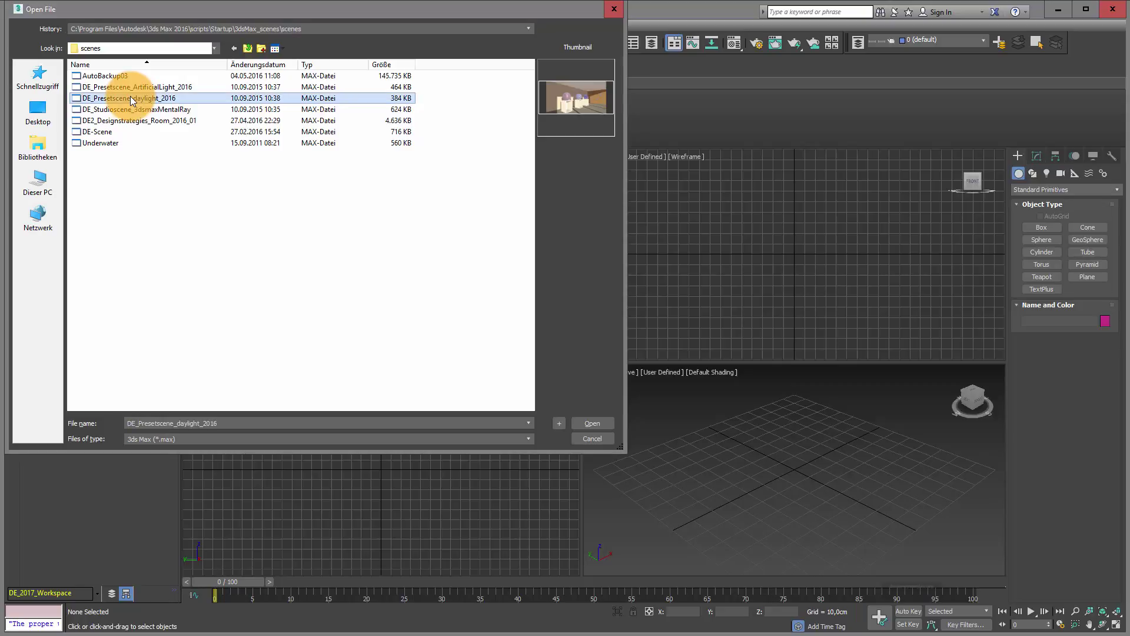
pyautogui.click(589, 421)
pyautogui.click(575, 405)
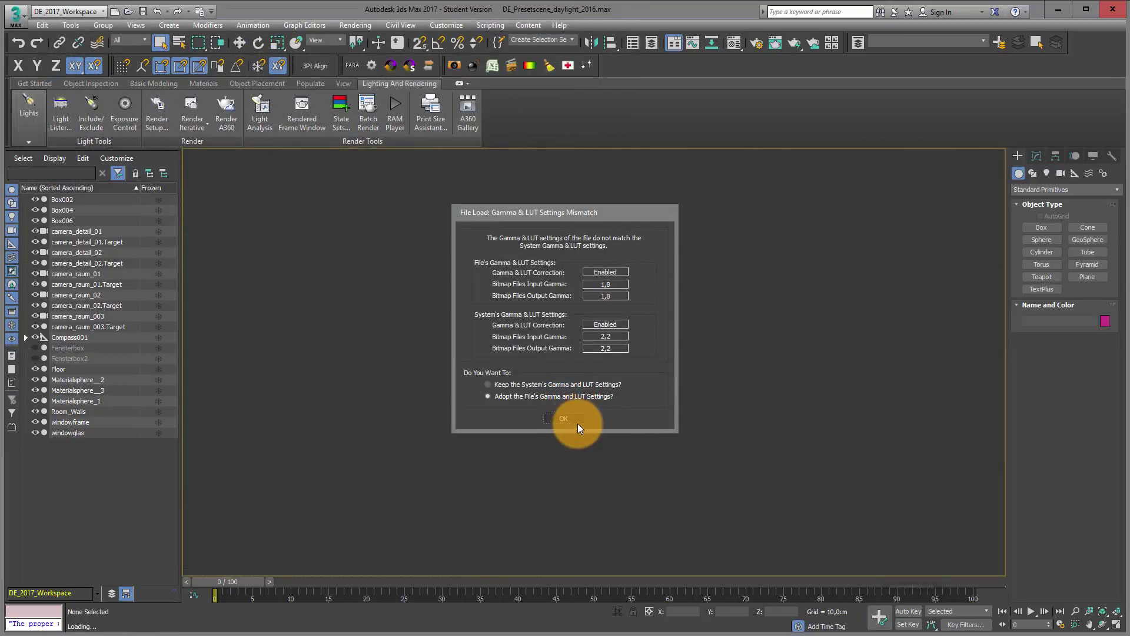
pyautogui.click(576, 420)
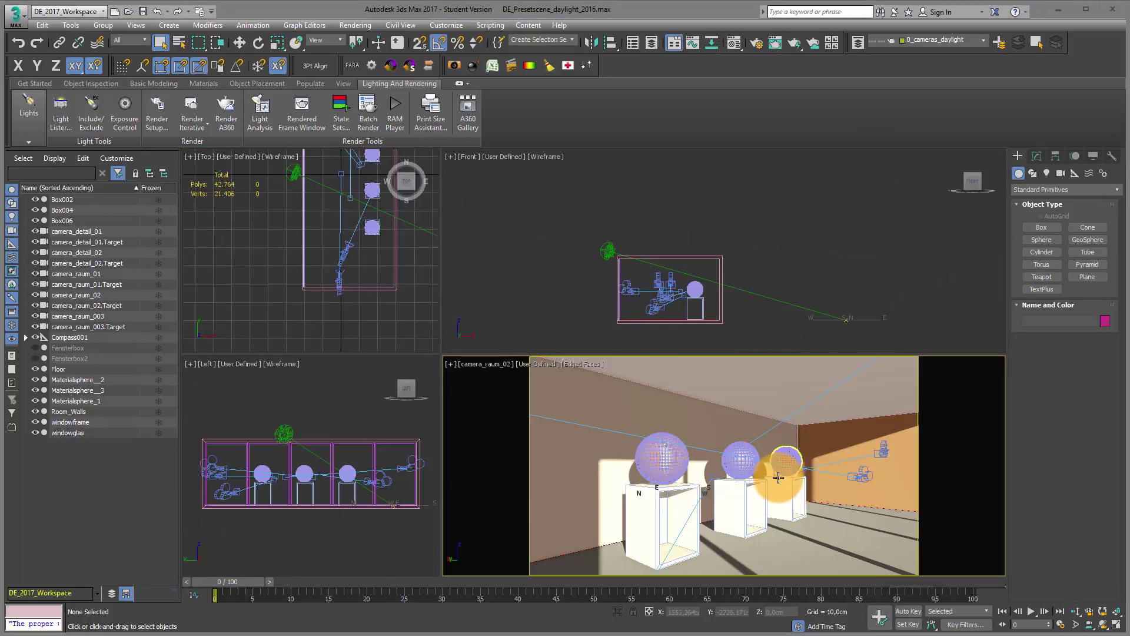
# Select Room_Walls and show its EP_MaterialID and UVW Map modifier stack
pyautogui.click(787, 389)
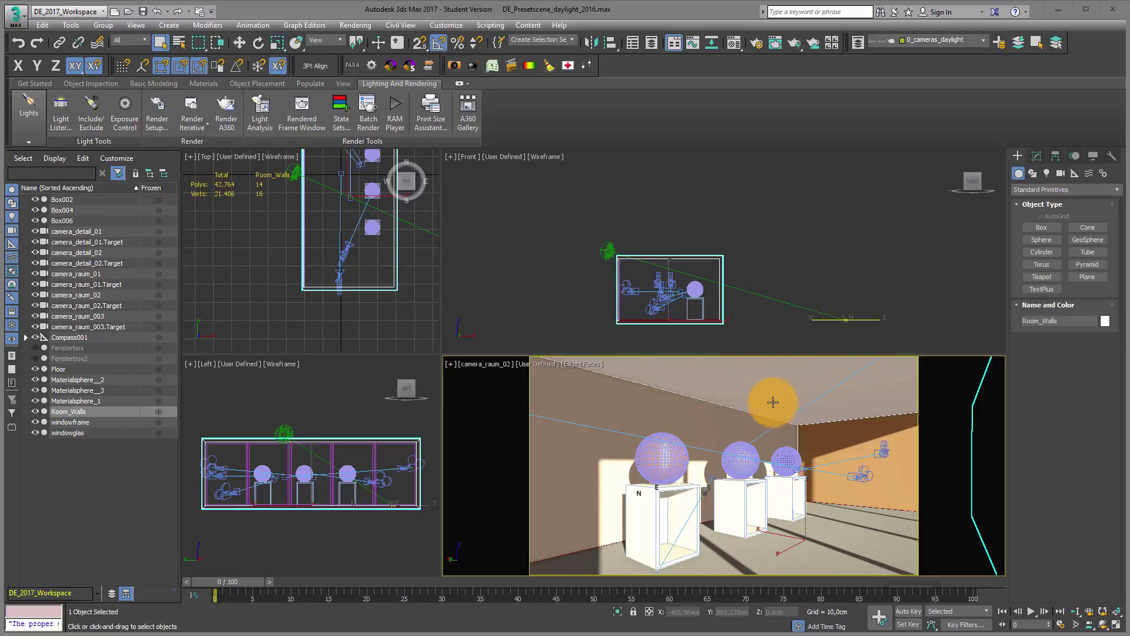
pyautogui.click(1036, 156)
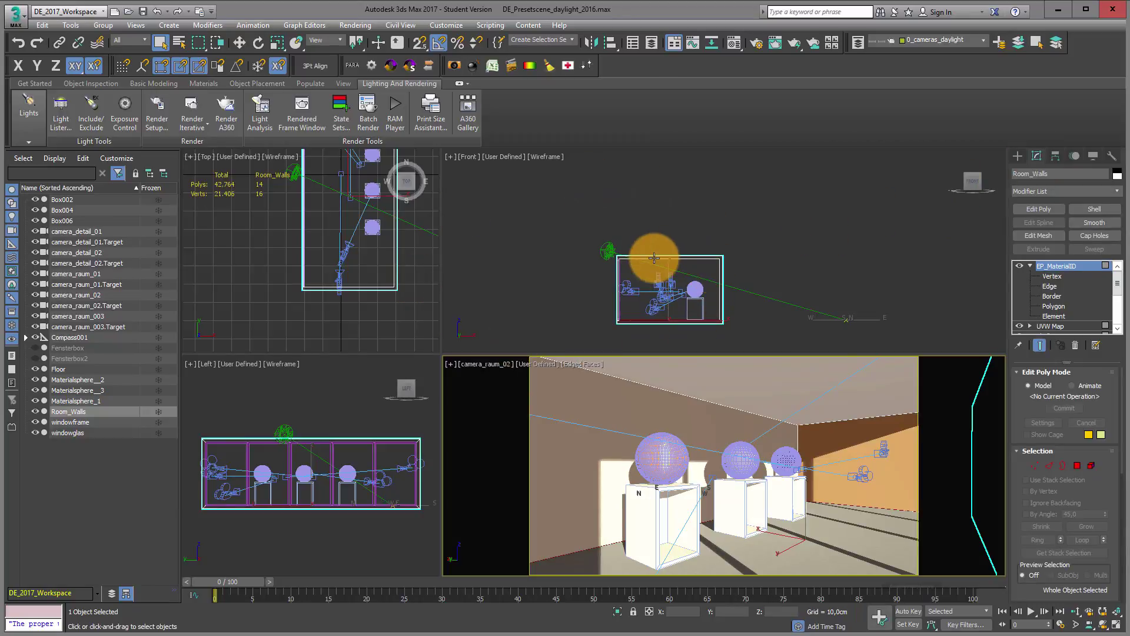
# Detach the three ceiling polygons of Room_Walls as a new object named 'Ceiling'
pyautogui.click(1042, 307)
pyautogui.moveTo(585, 231); pyautogui.dragTo(740, 260)
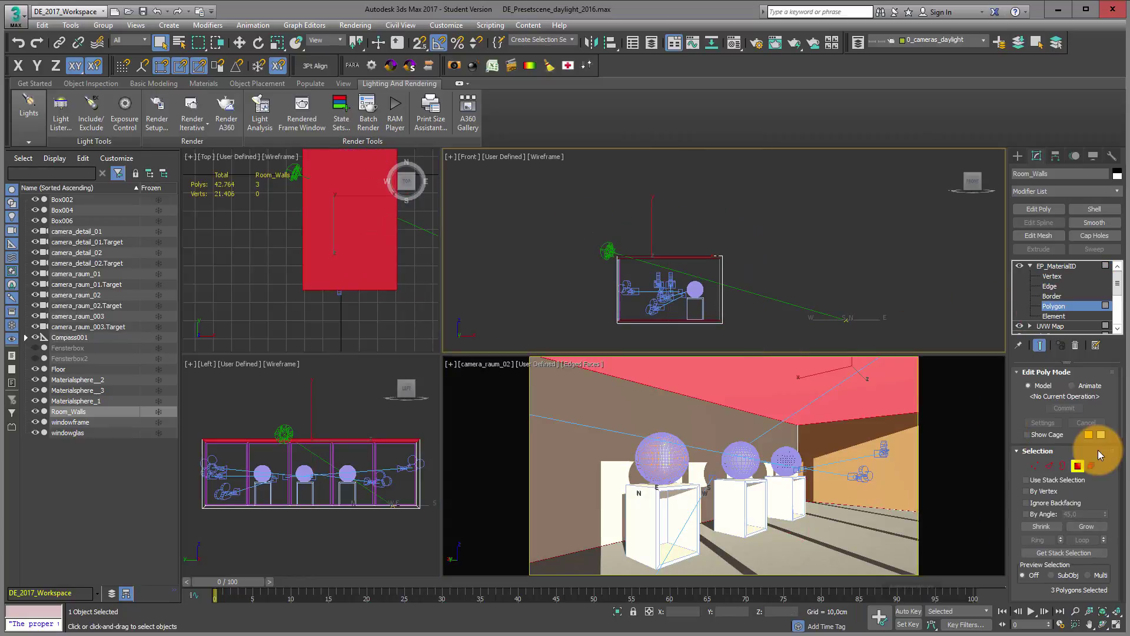
pyautogui.moveTo(1089, 461); pyautogui.dragTo(1100, 159)
pyautogui.click(1083, 534)
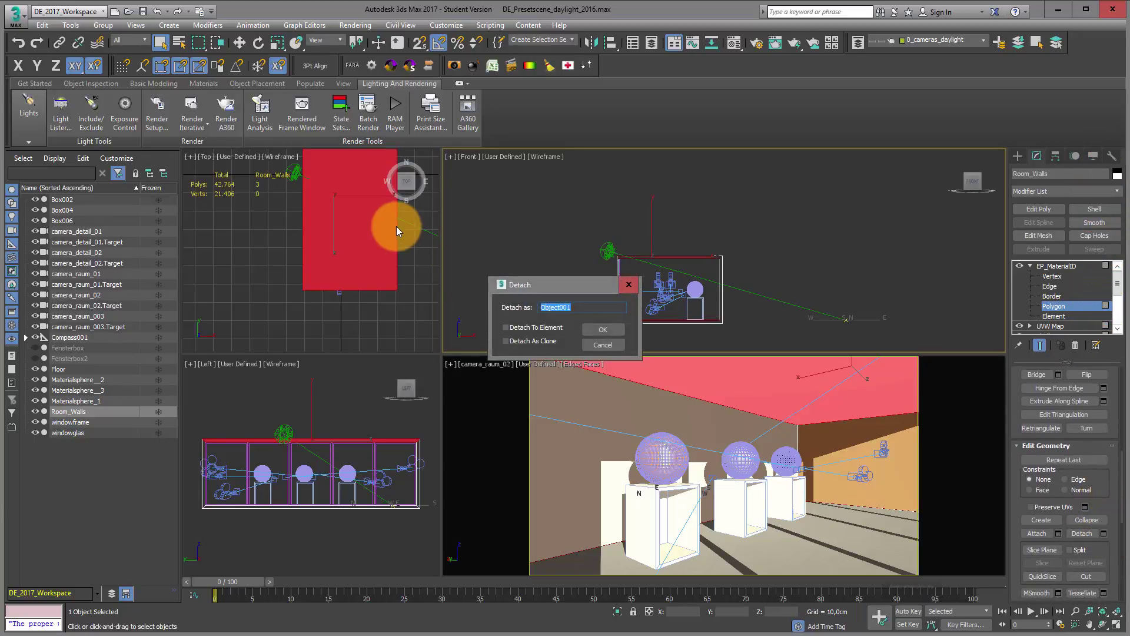
pyautogui.write('Ceiling')
pyautogui.press('Return')
pyautogui.click(1065, 266)
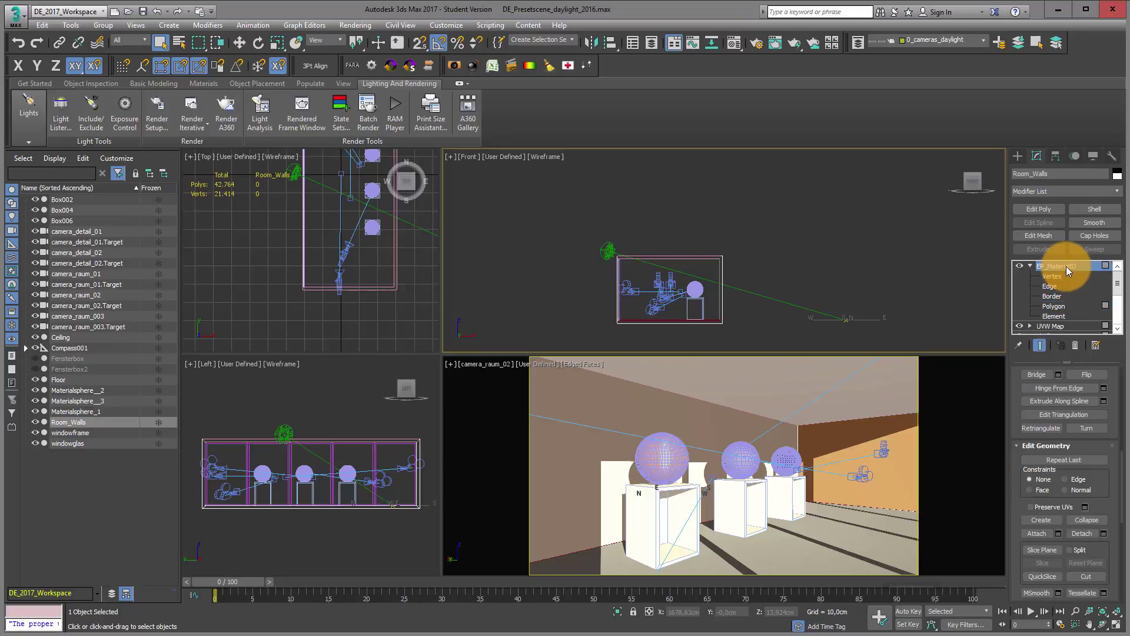
# Select the Ceiling object, hide it in the viewports, then show it again
pyautogui.click(60, 337)
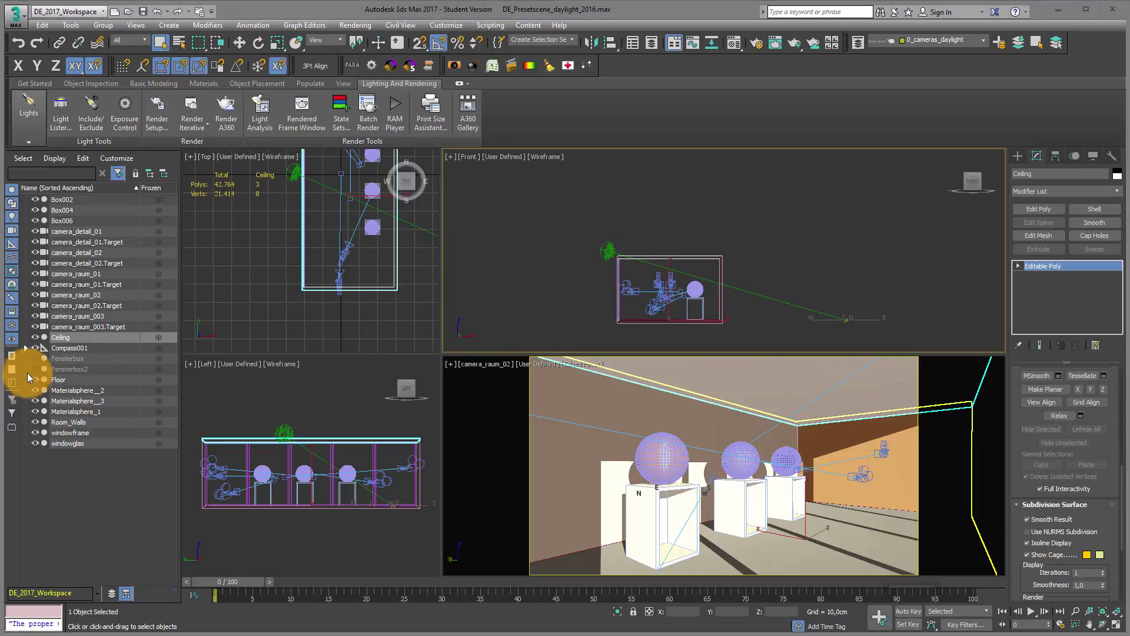
pyautogui.click(35, 338)
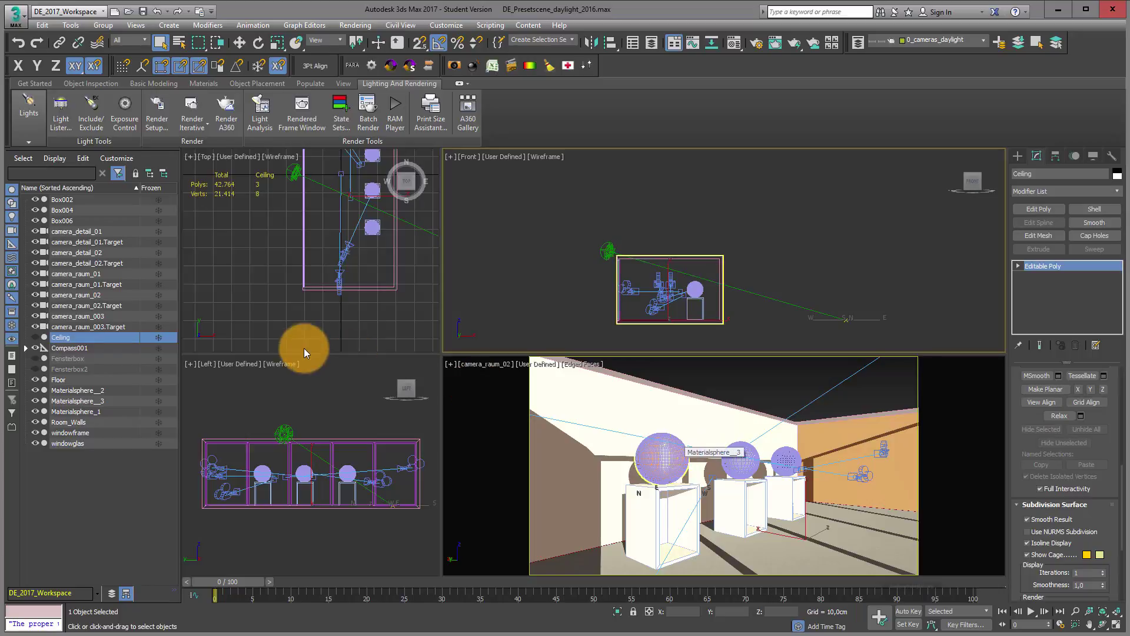
pyautogui.click(34, 337)
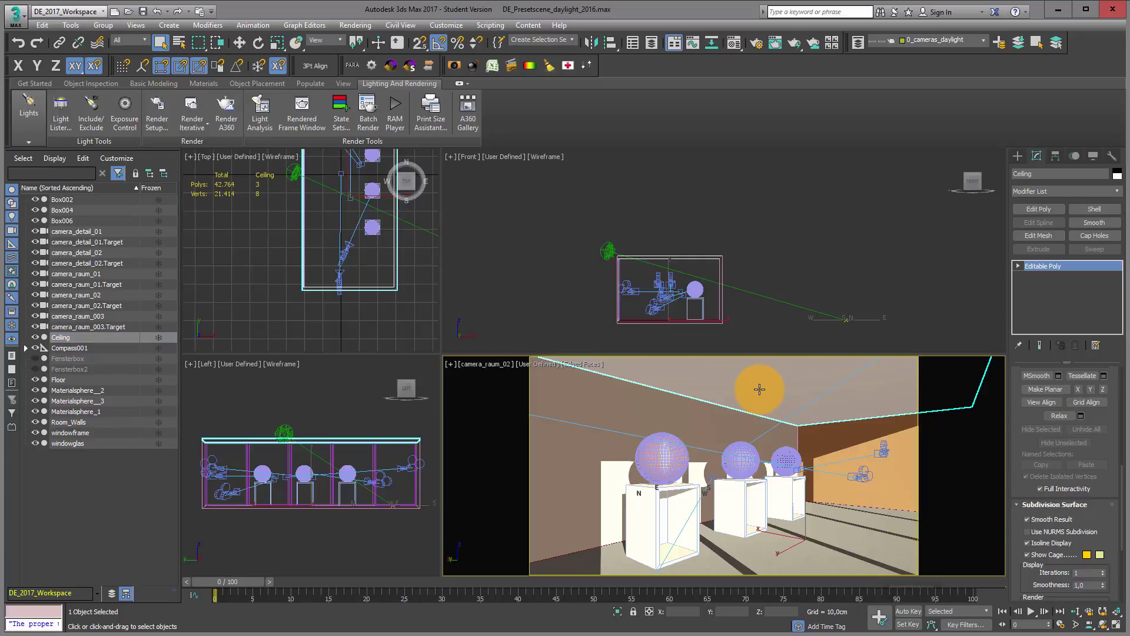
# Set the Ceiling's Object Properties rendering control to By Object with Visible to Camera off
pyautogui.rightClick(759, 389)
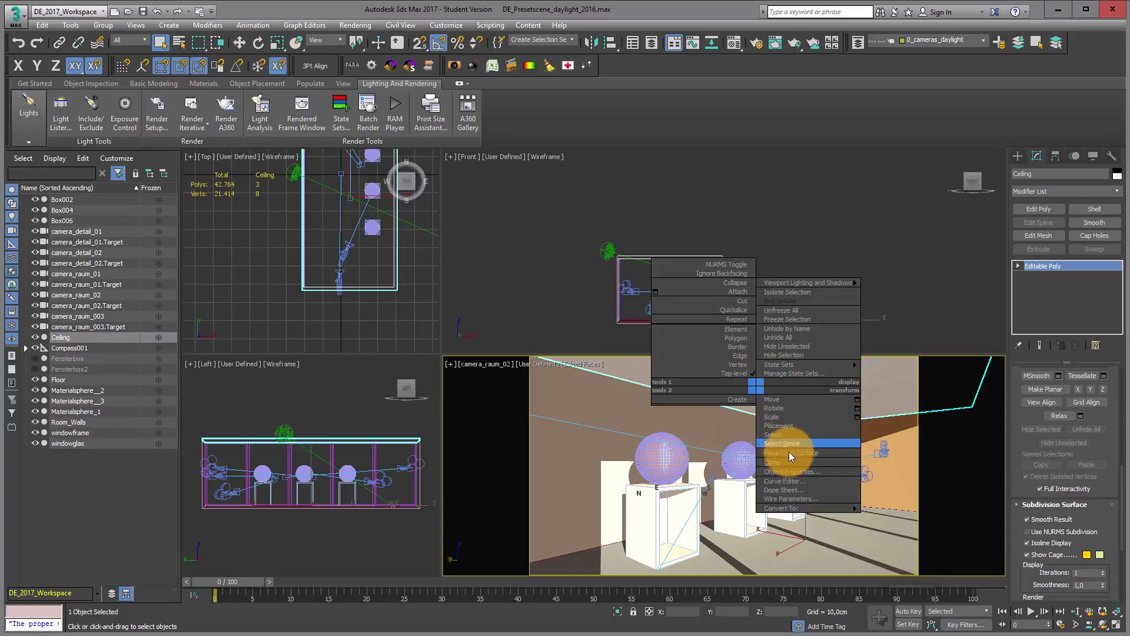
pyautogui.click(797, 471)
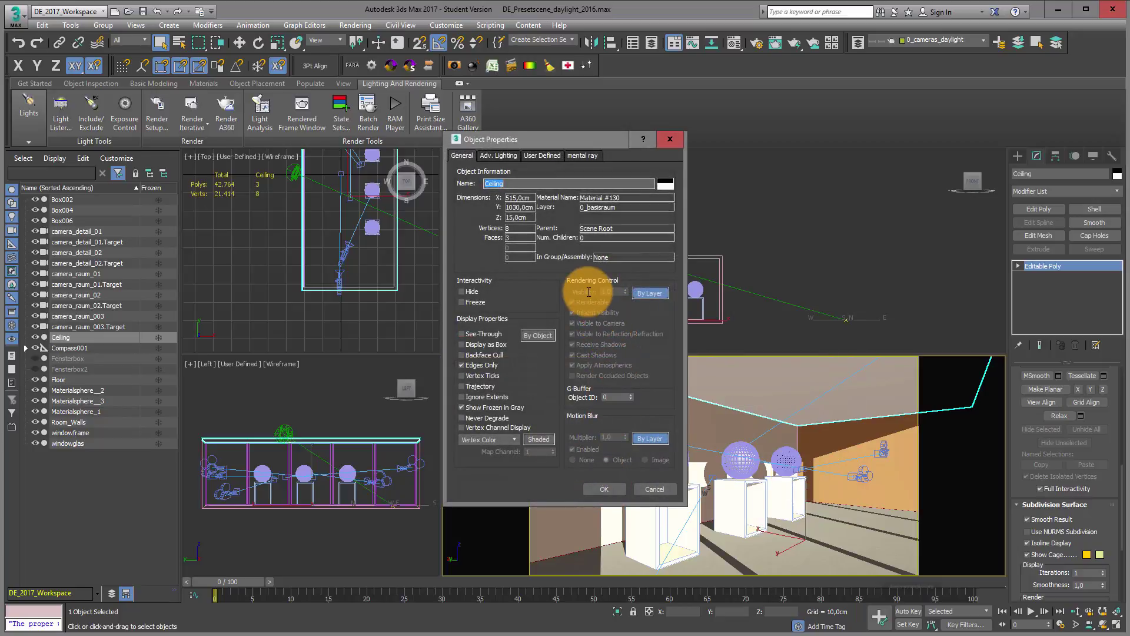
pyautogui.click(649, 293)
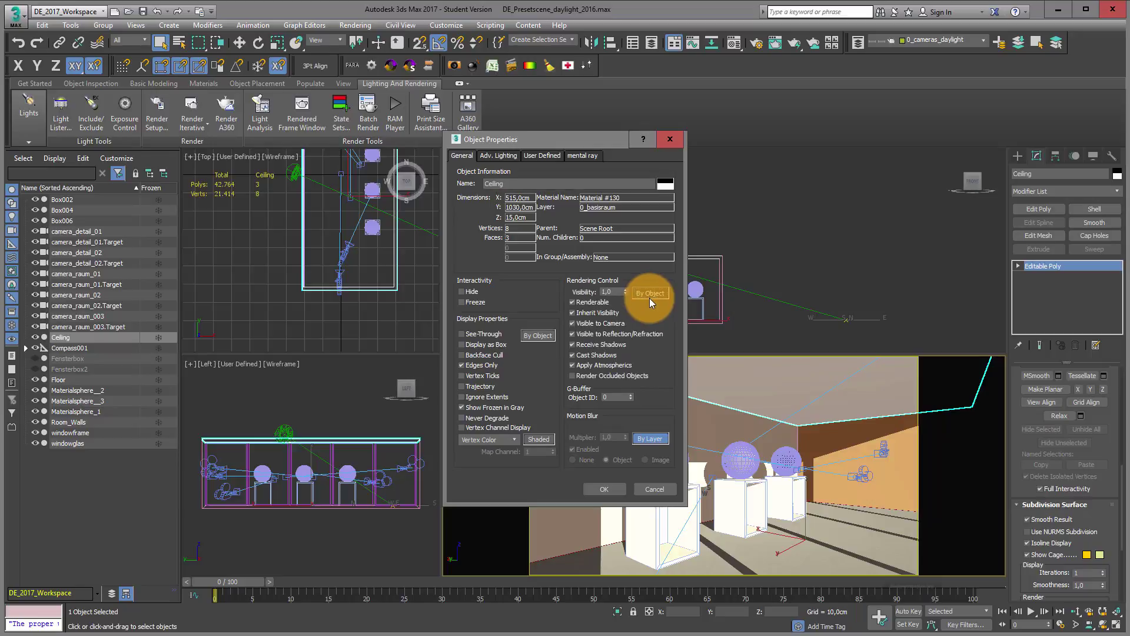
pyautogui.click(571, 325)
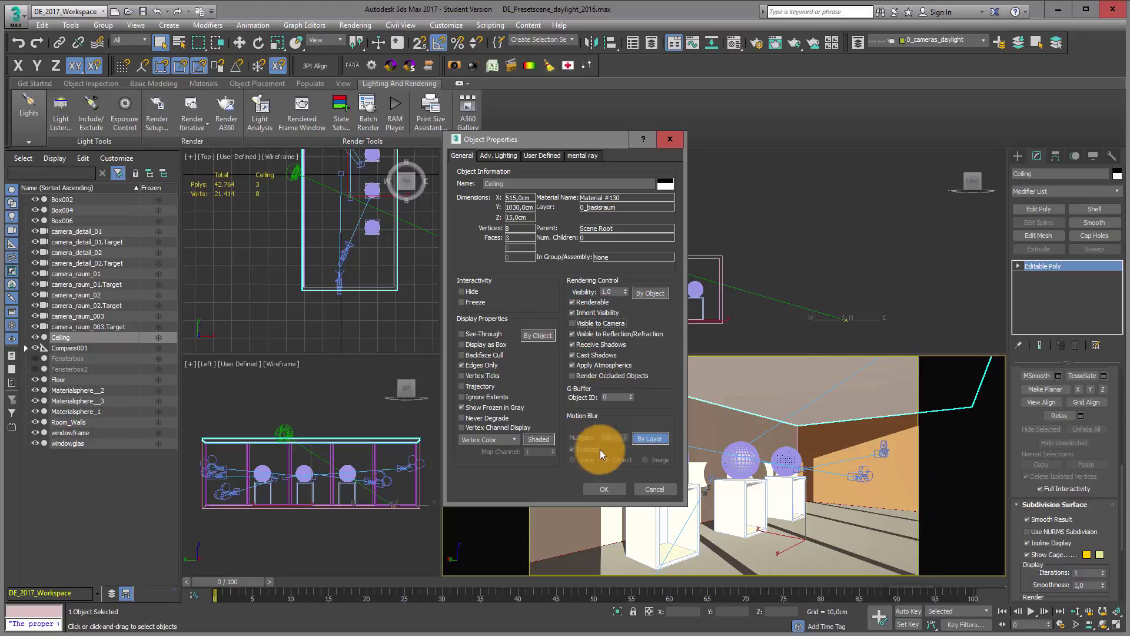
pyautogui.click(609, 486)
# Maximize the Top viewport and turn on Show Safe Frames
pyautogui.rightClick(399, 325)
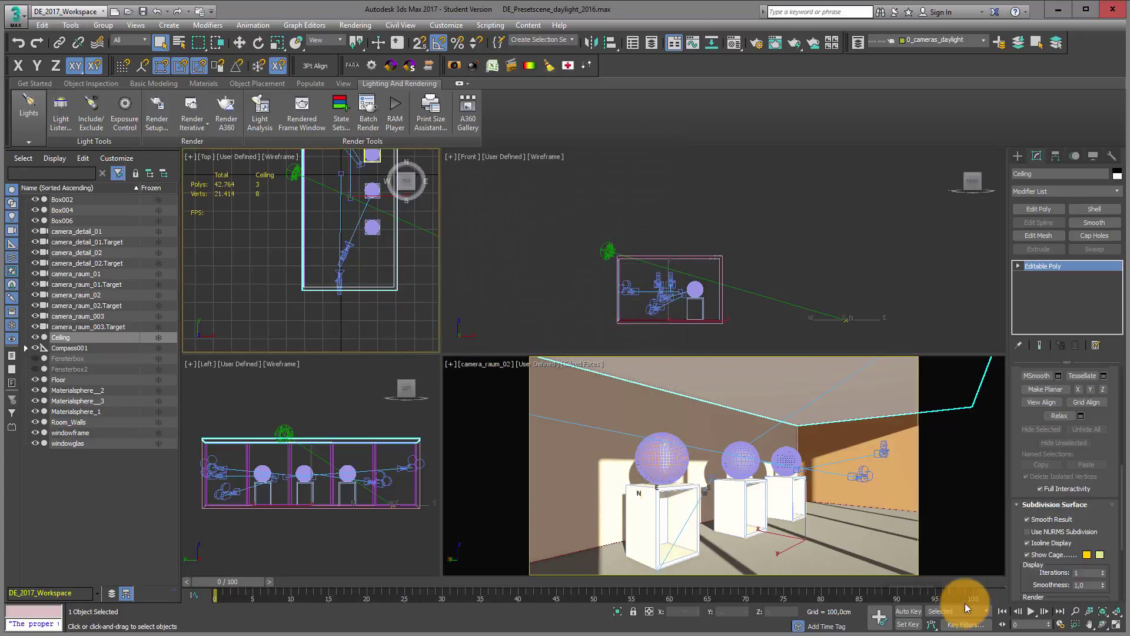
pyautogui.click(1115, 627)
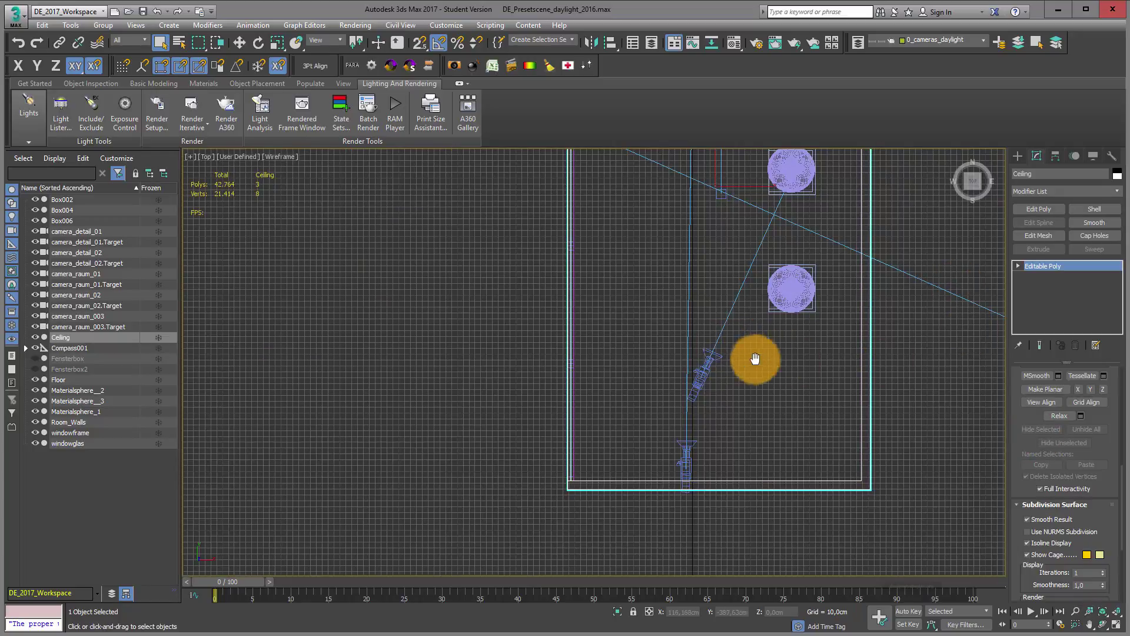
pyautogui.scroll(-5, 752, 361)
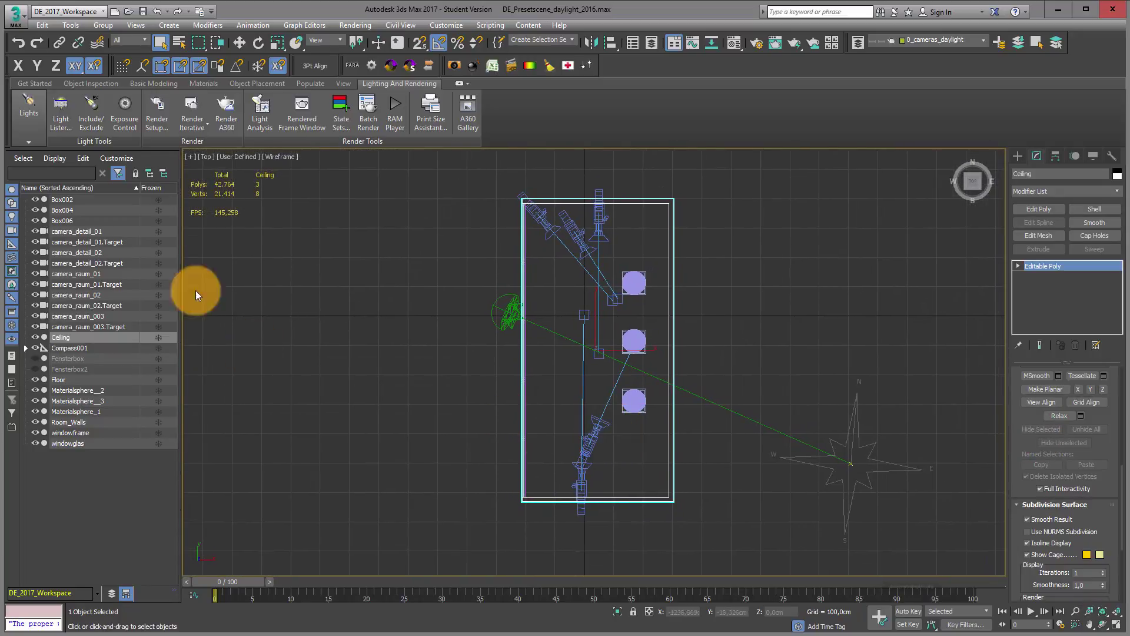
pyautogui.click(204, 157)
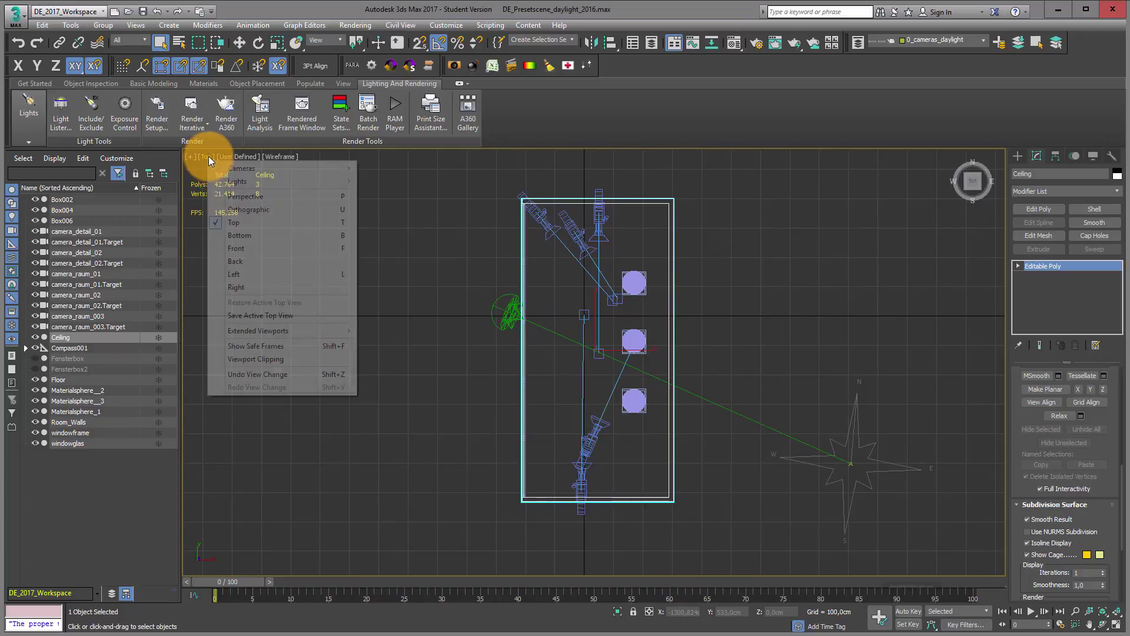
pyautogui.click(271, 347)
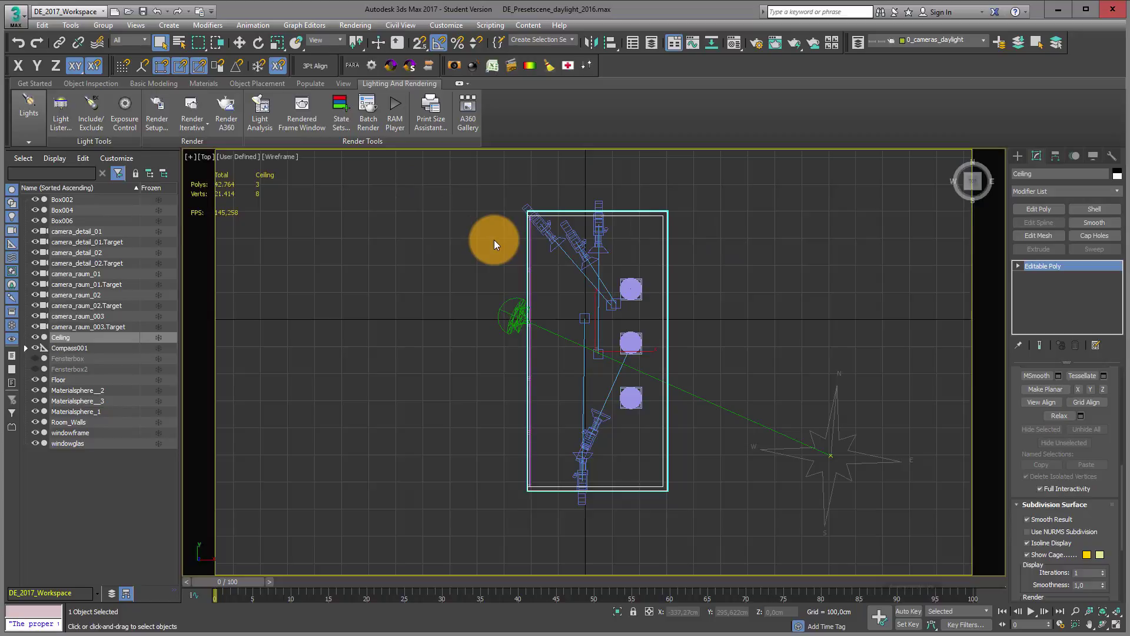
# Switch the top view to Perspective, pan over the room and render a test image
pyautogui.press('p')
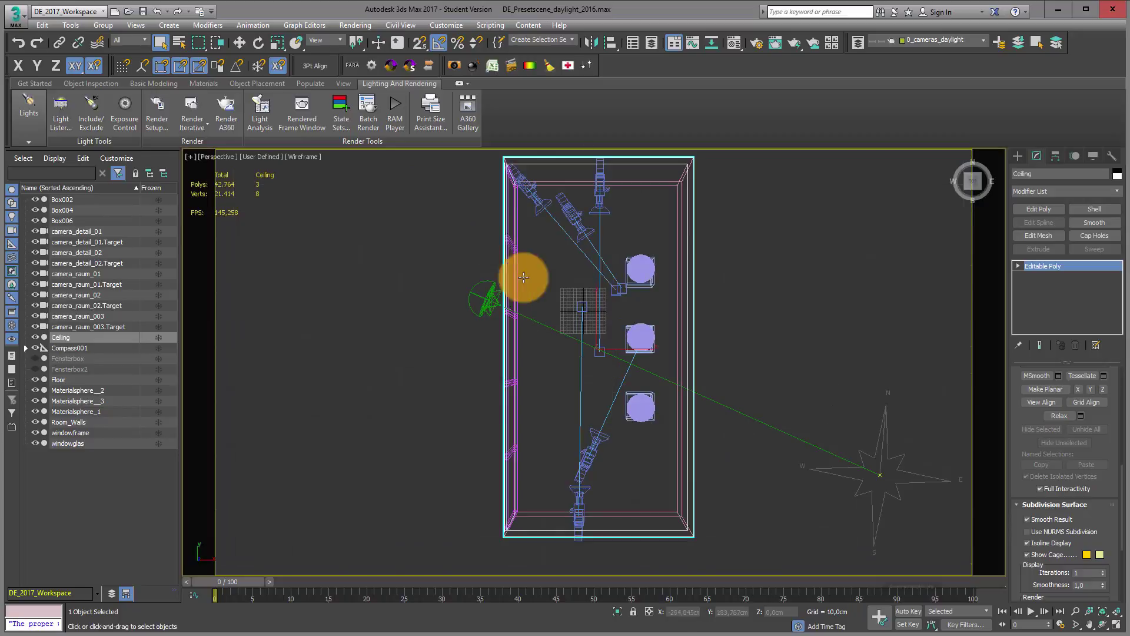
pyautogui.moveTo(579, 320)
pyautogui.mouseDown(button='middle')
pyautogui.moveTo(567, 323)
pyautogui.moveTo(580, 315)
pyautogui.mouseUp(button='middle')
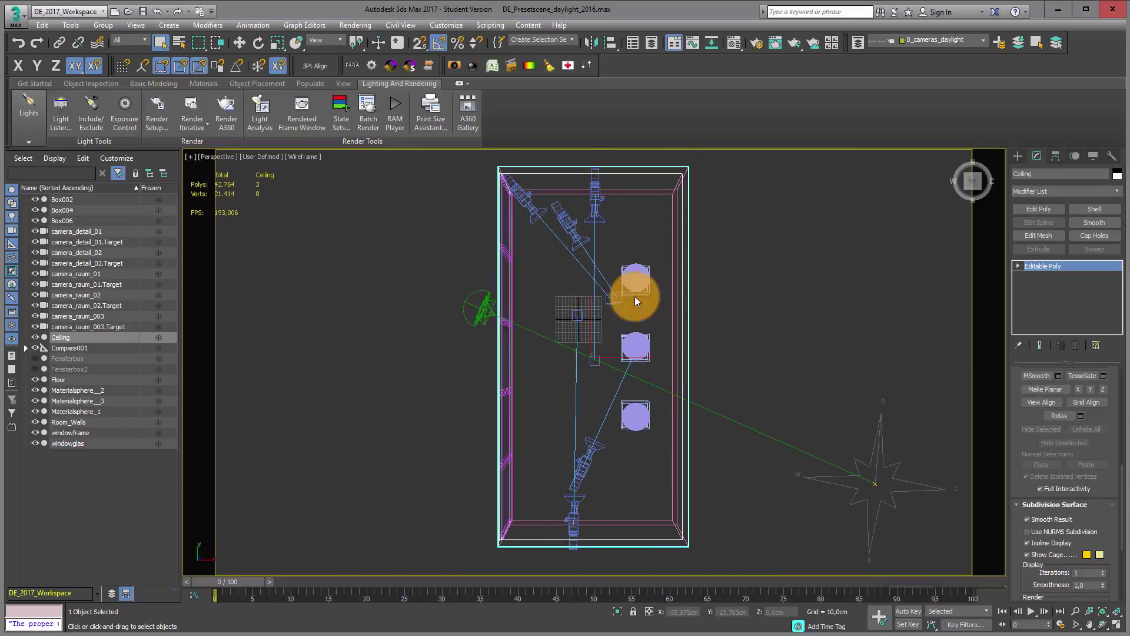
pyautogui.click(790, 40)
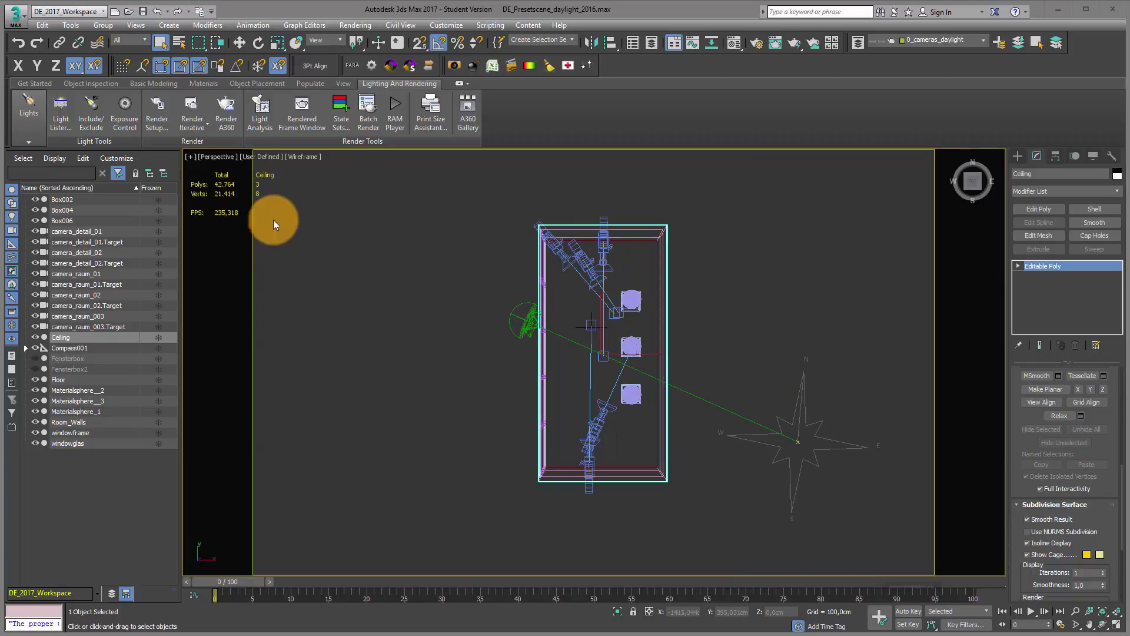
# Toggle the viewport's safe frame display off and back on
pyautogui.click(225, 157)
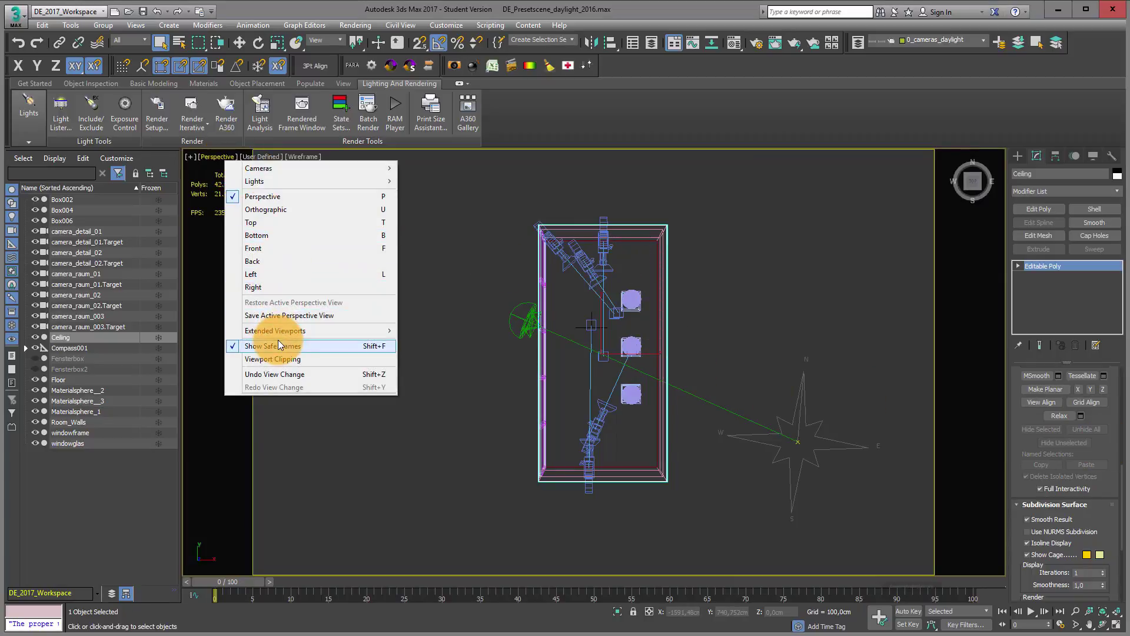
pyautogui.click(278, 341)
pyautogui.click(222, 154)
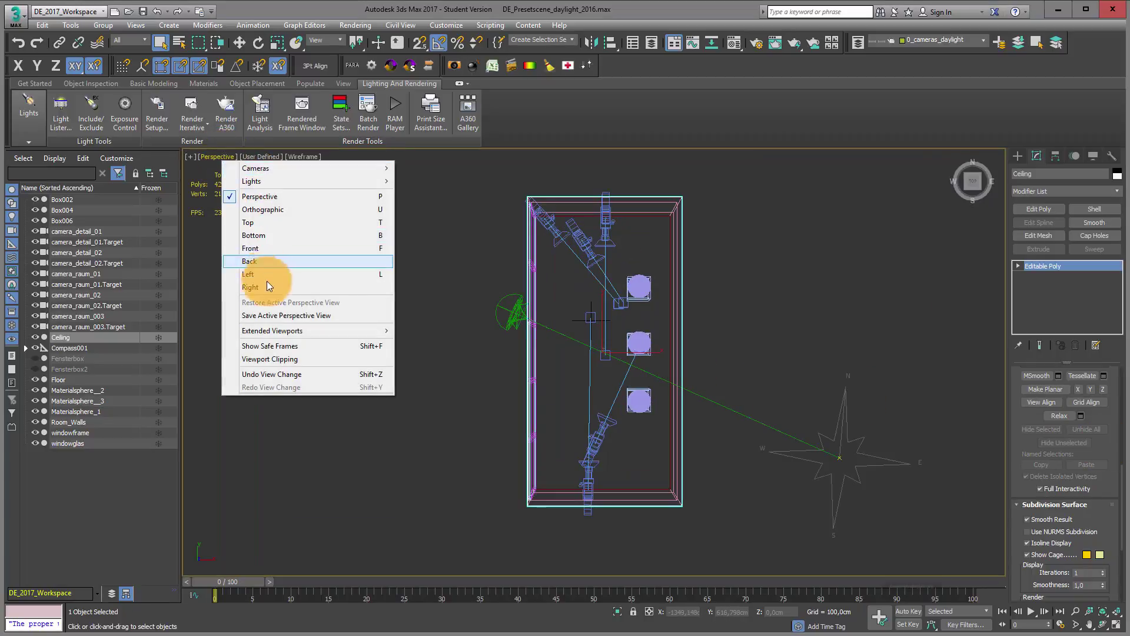
pyautogui.click(273, 347)
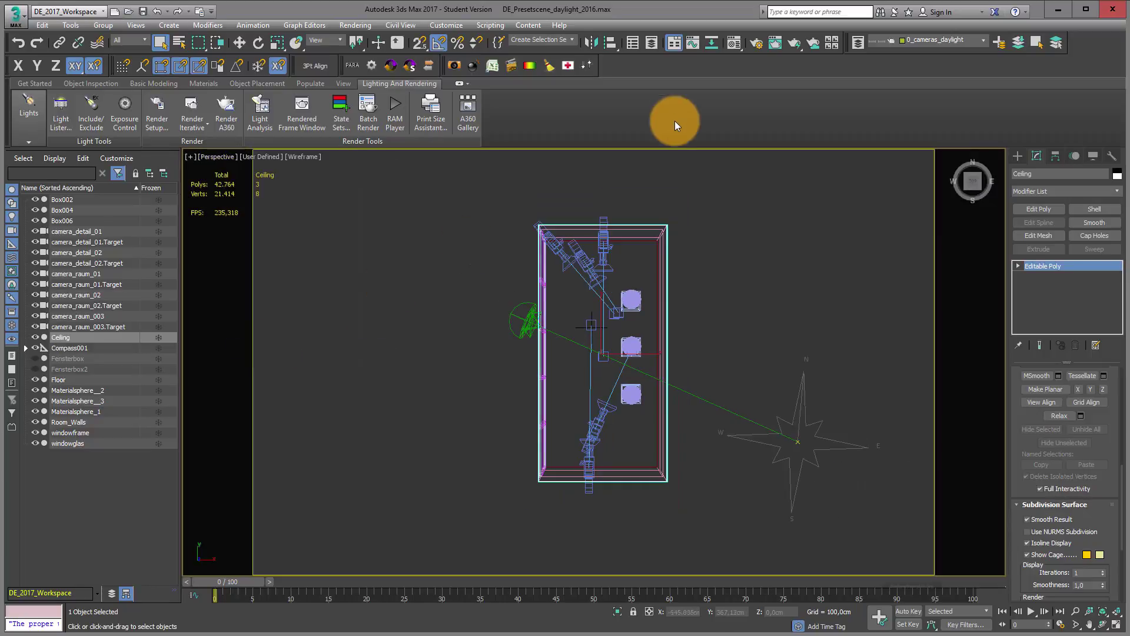
# Set the Render Setup output size to 2000 × 2000
pyautogui.click(757, 44)
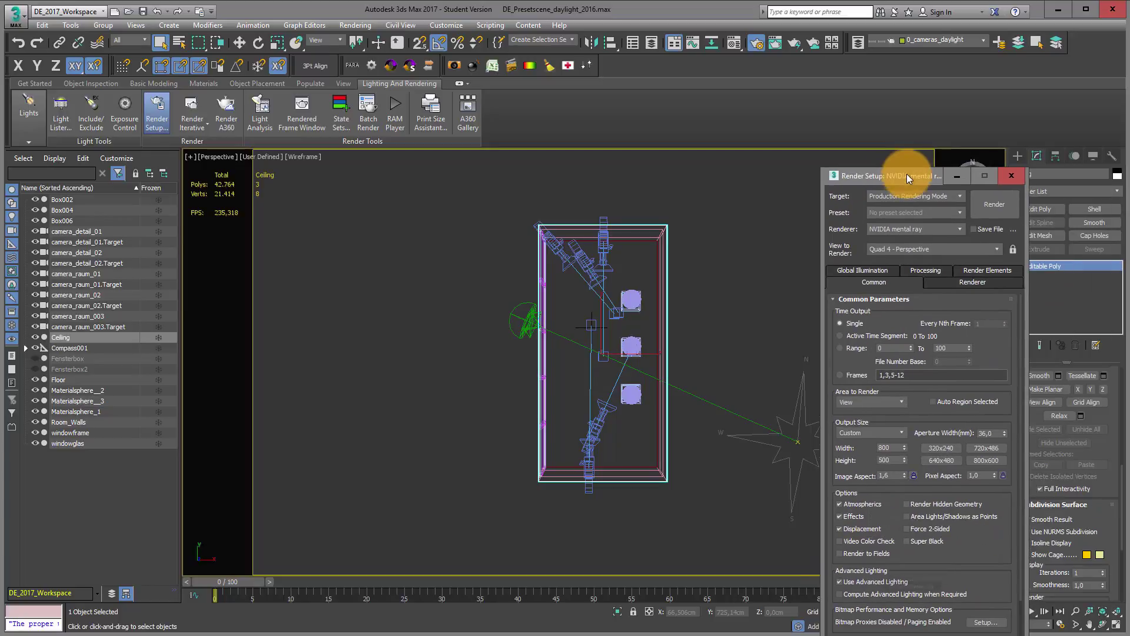
pyautogui.doubleClick(860, 369)
pyautogui.write('2000')
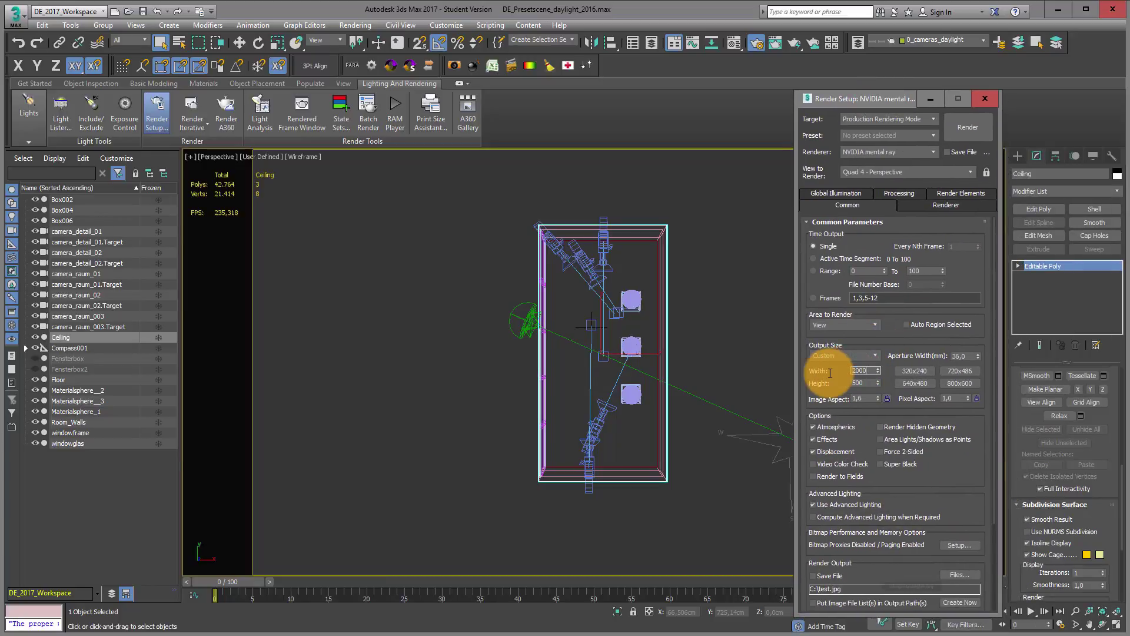
pyautogui.press('Return')
pyautogui.doubleClick(858, 382)
pyautogui.write('20')
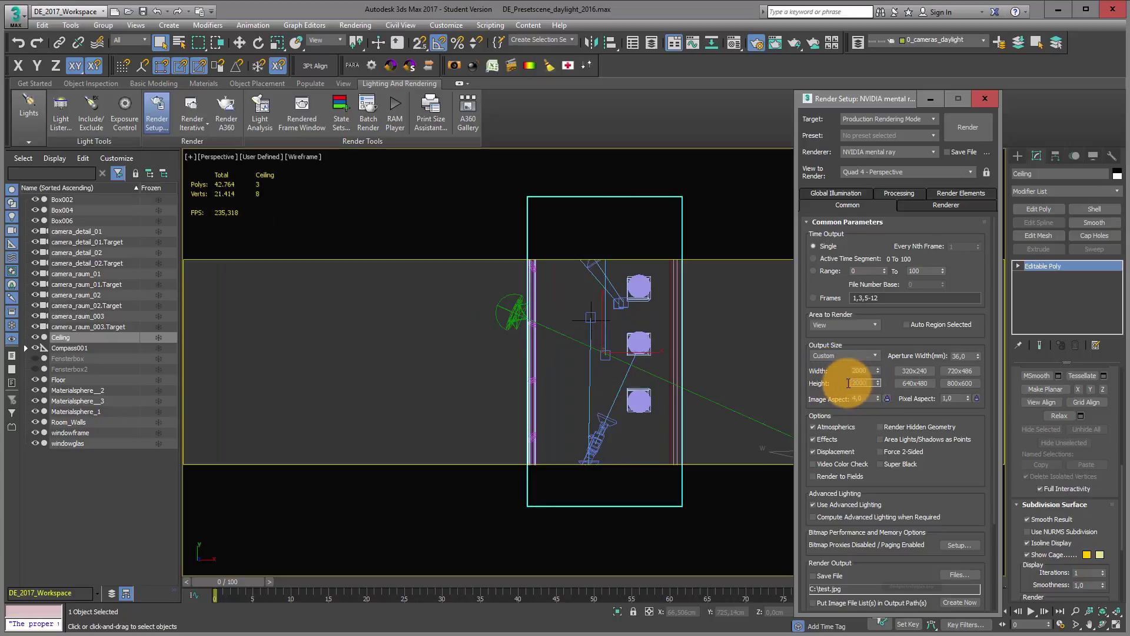
pyautogui.write('00')
pyautogui.press('Return')
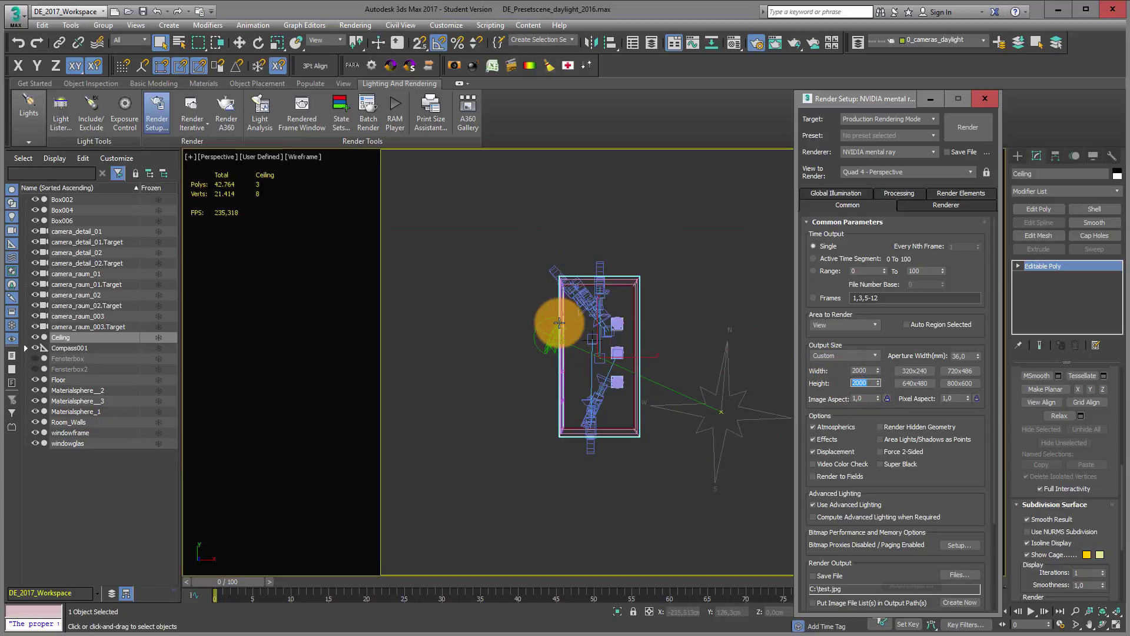
# Centre the room in the perspective view, moving the Render Setup window aside
pyautogui.scroll(6, 559, 322)
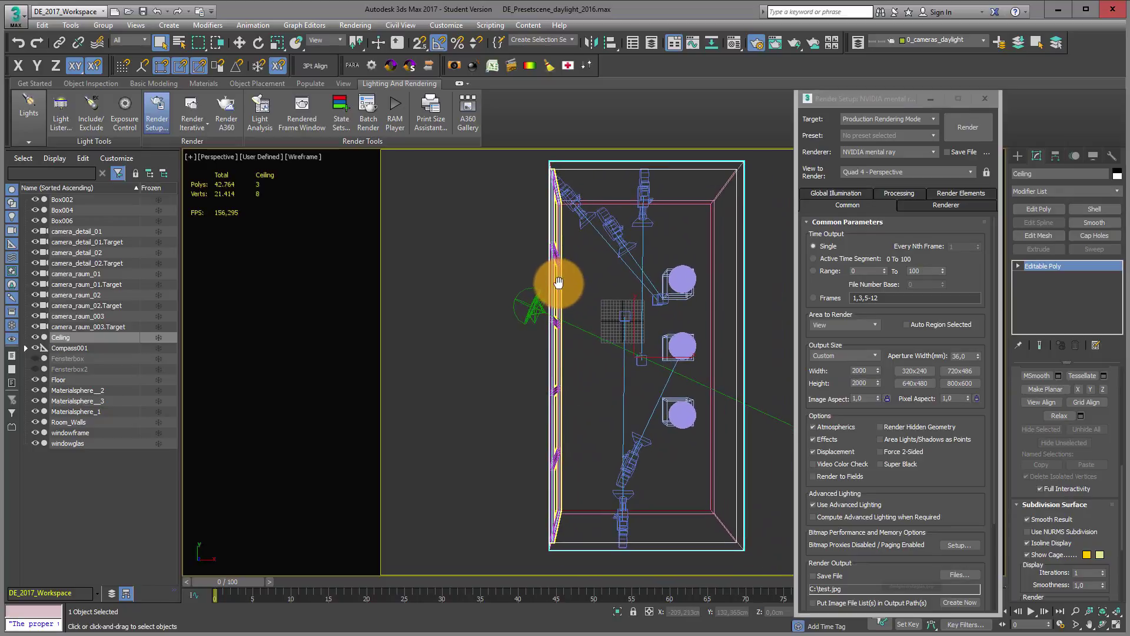
pyautogui.moveTo(559, 283); pyautogui.dragTo(563, 290, button='middle')
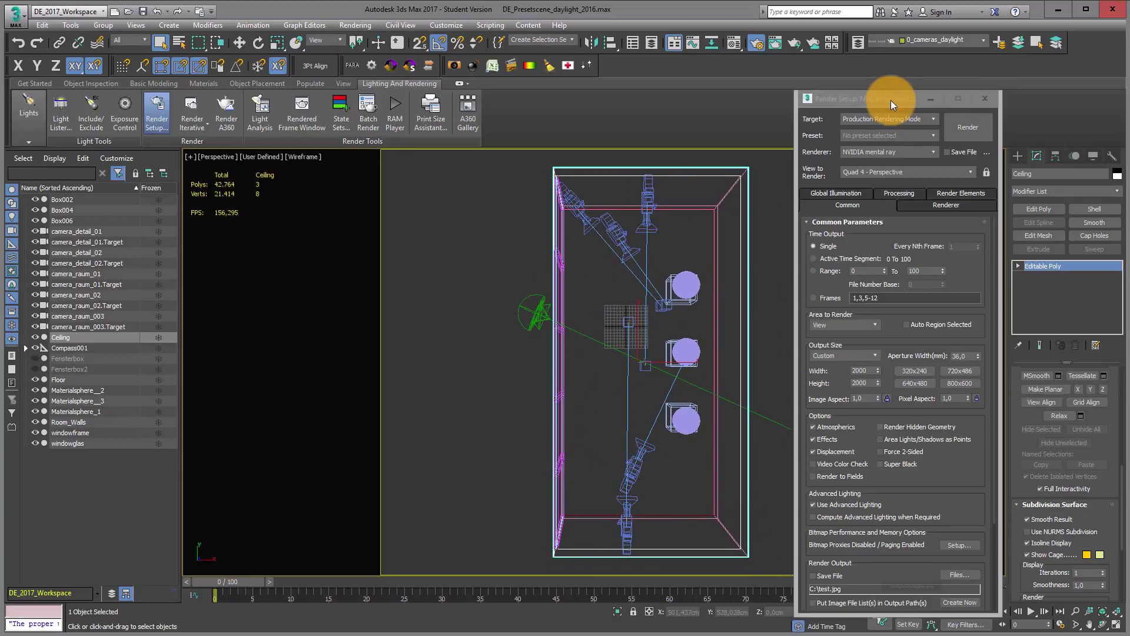
pyautogui.moveTo(891, 100); pyautogui.dragTo(1129, 253)
pyautogui.moveTo(808, 356); pyautogui.dragTo(644, 361, button='middle')
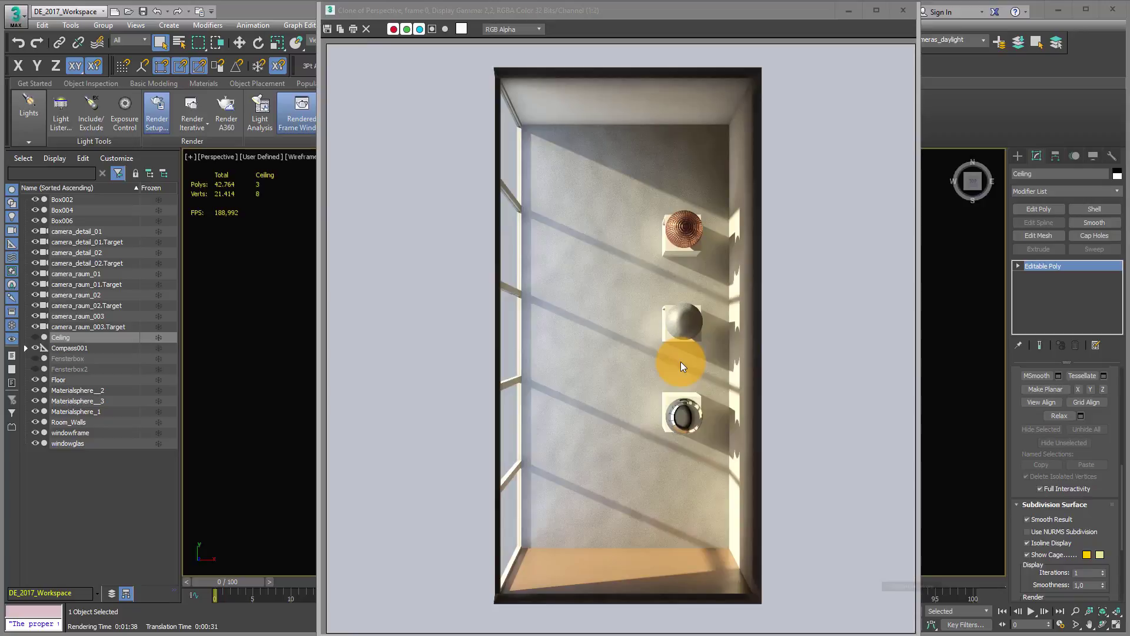
# Zoom the perspective view over the room
pyautogui.scroll(1, 683, 349)
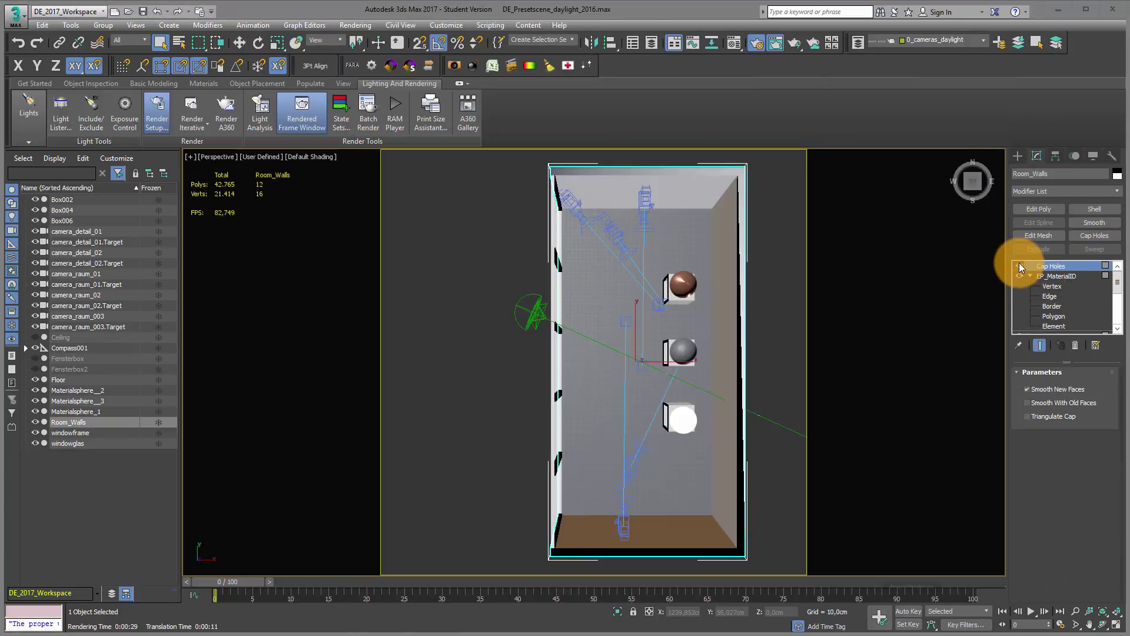
# Toggle the Cap Holes modifier off and on, then render the room with capped walls
pyautogui.click(1019, 266)
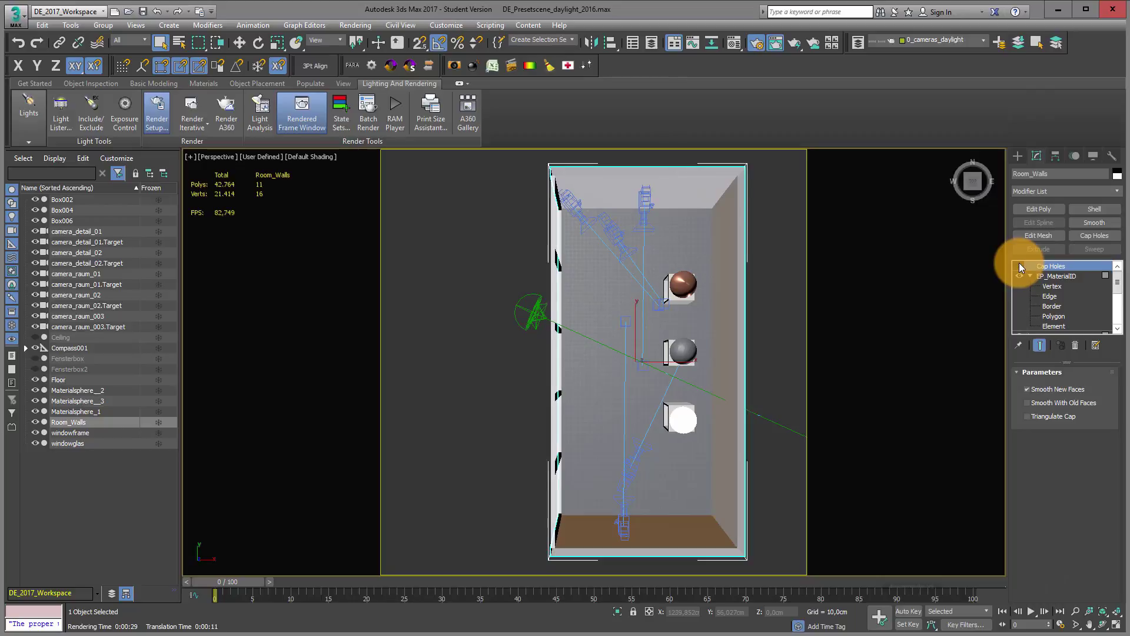
pyautogui.click(1019, 262)
pyautogui.click(756, 43)
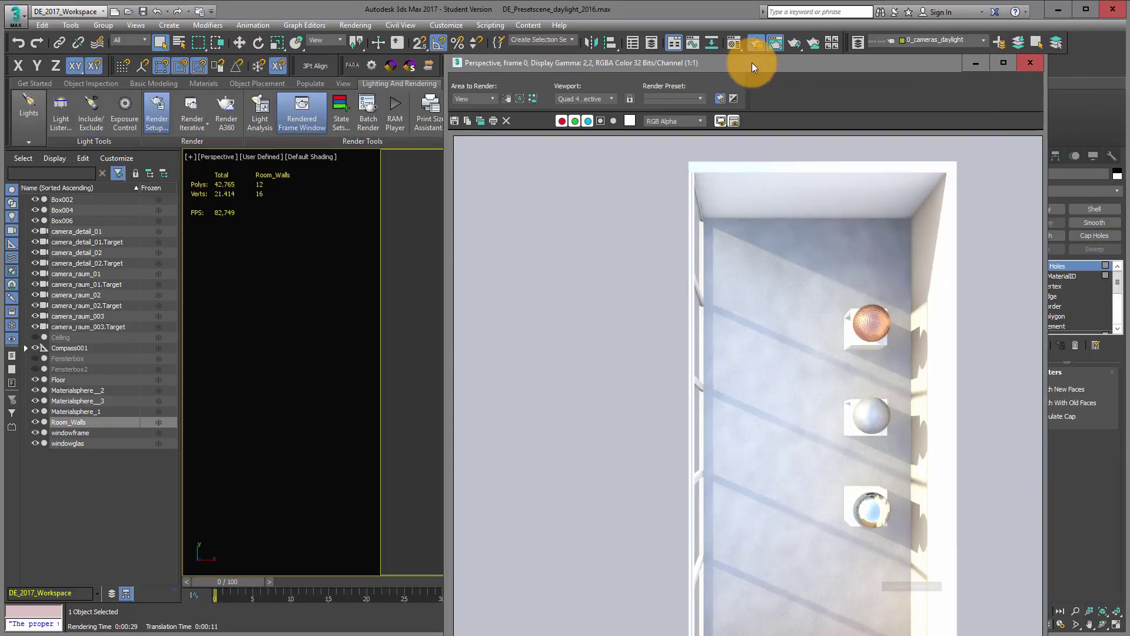
pyautogui.moveTo(751, 62); pyautogui.dragTo(556, 2)
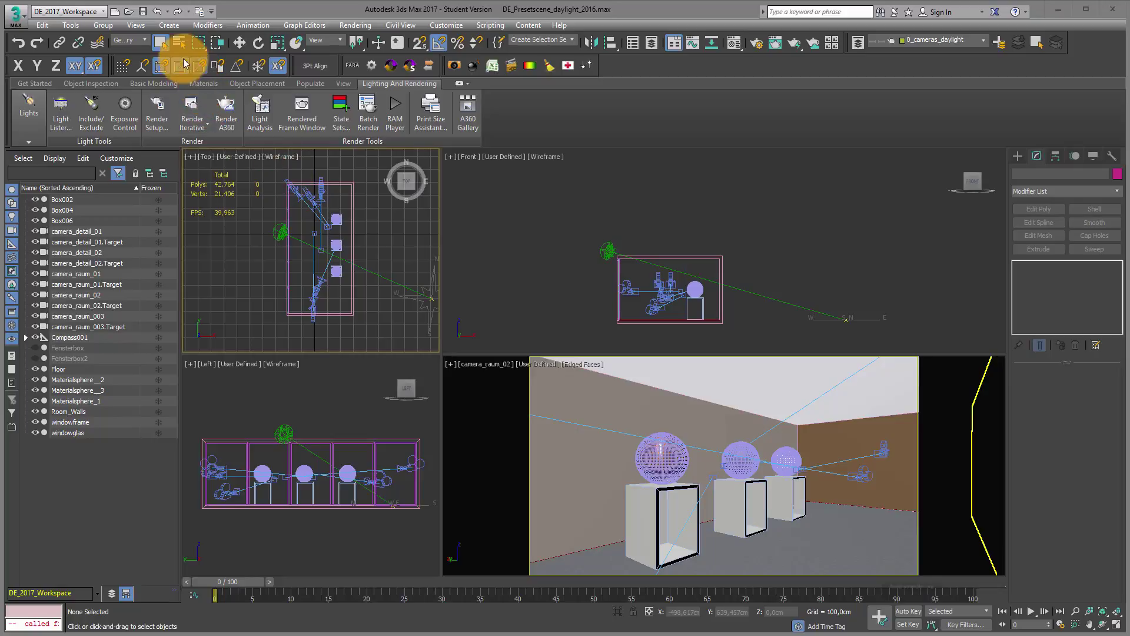
# Filter selection to Geometry, select all ten room objects in Top view, and save them as 'Sectioning'
pyautogui.click(147, 44)
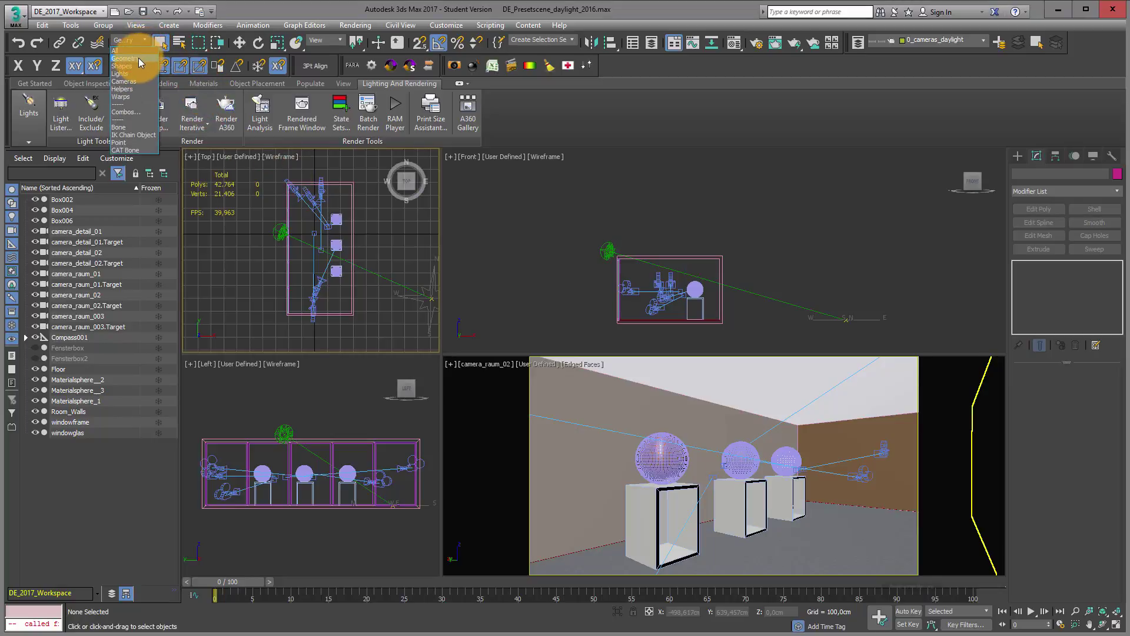
pyautogui.click(139, 58)
pyautogui.moveTo(269, 171); pyautogui.dragTo(364, 337)
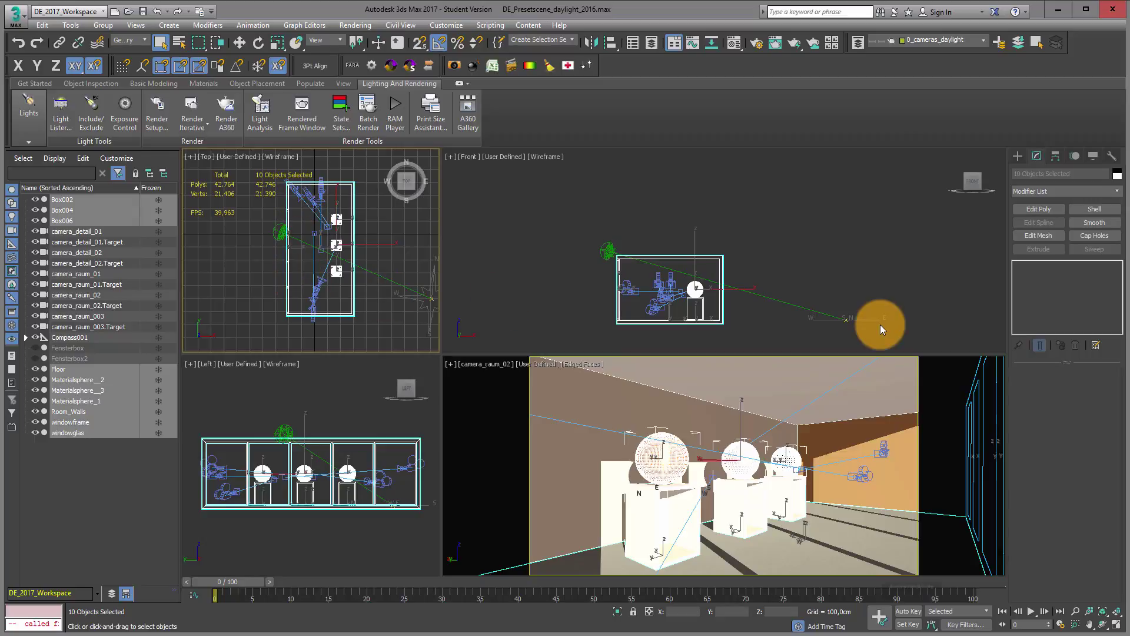
pyautogui.click(551, 38)
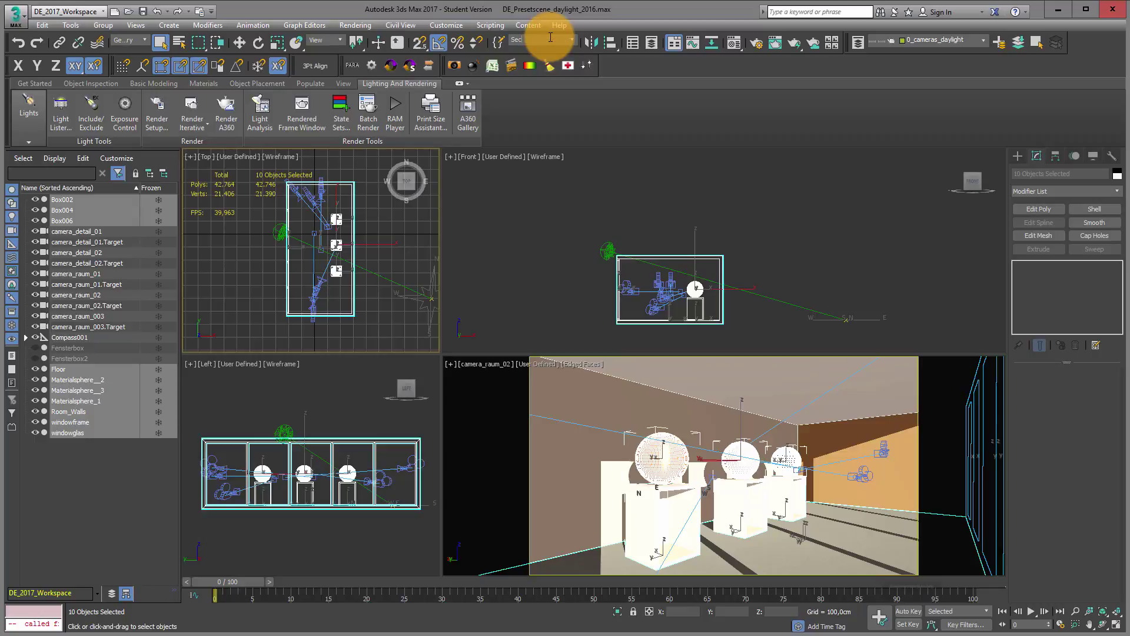
pyautogui.write('Sectioning')
# Add a Slice modifier to the Sectioning set and set its Slice Type to Remove Top
pyautogui.click(1120, 194)
pyautogui.moveTo(1121, 236); pyautogui.dragTo(1117, 431)
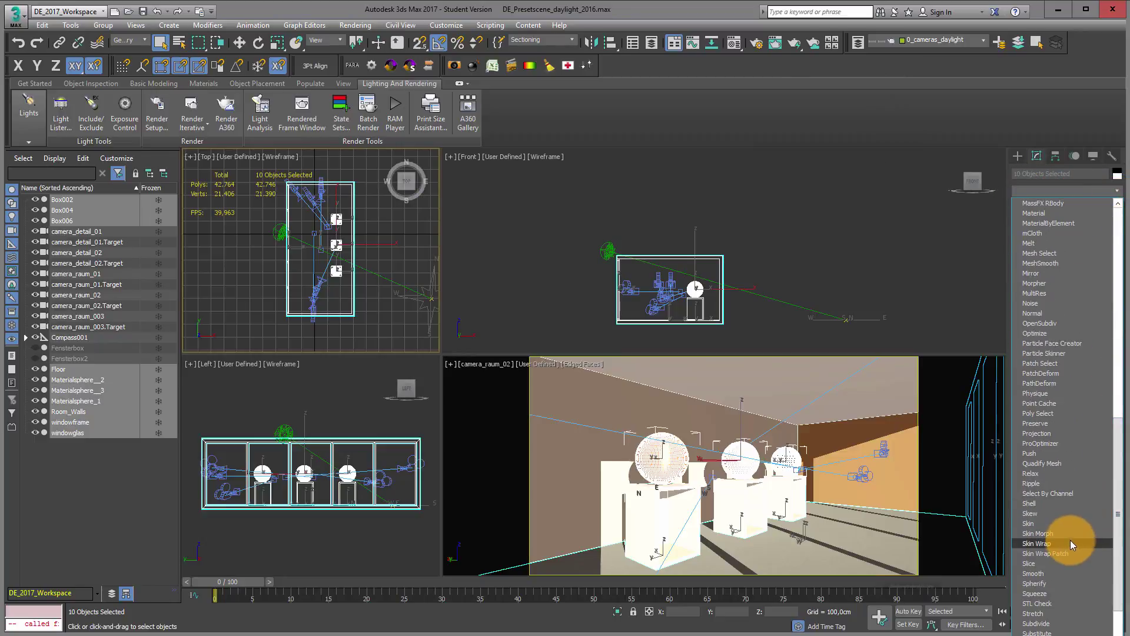
pyautogui.click(1065, 562)
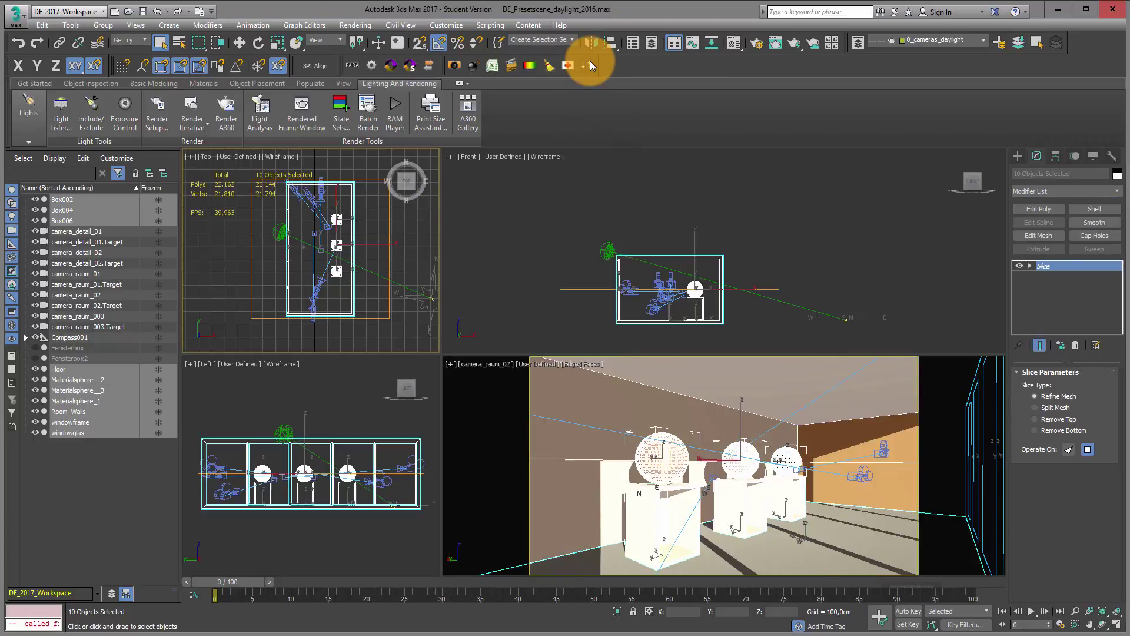
pyautogui.click(571, 40)
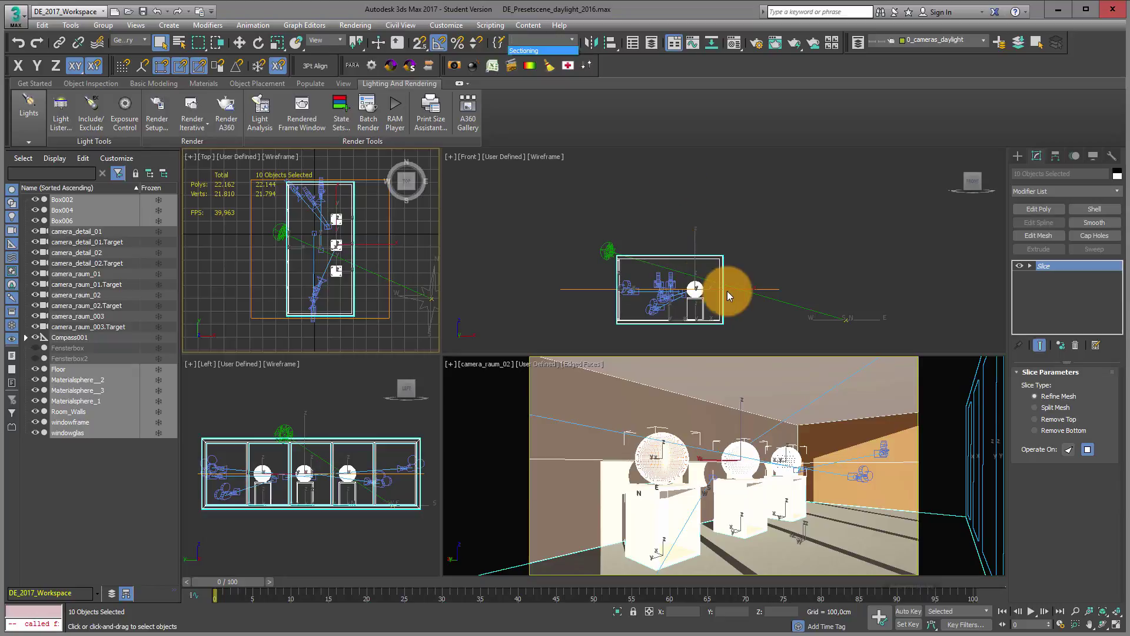
pyautogui.click(1036, 419)
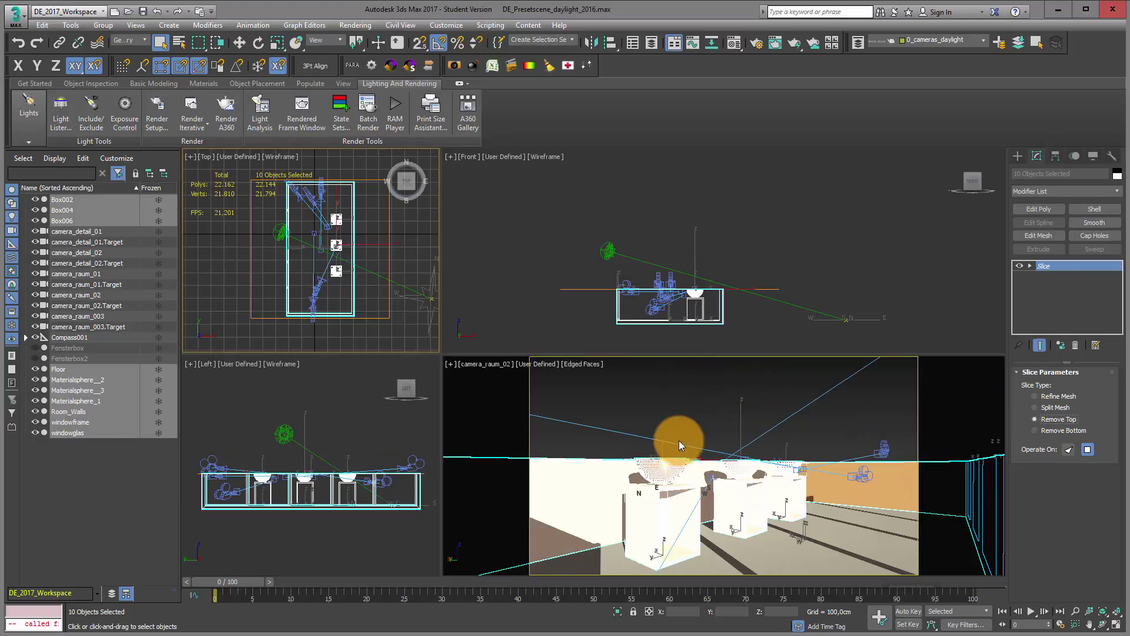
# Keeping Remove Top, rotate the Slice Plane 35° about X in the Front viewport
pyautogui.click(1035, 430)
pyautogui.click(1036, 418)
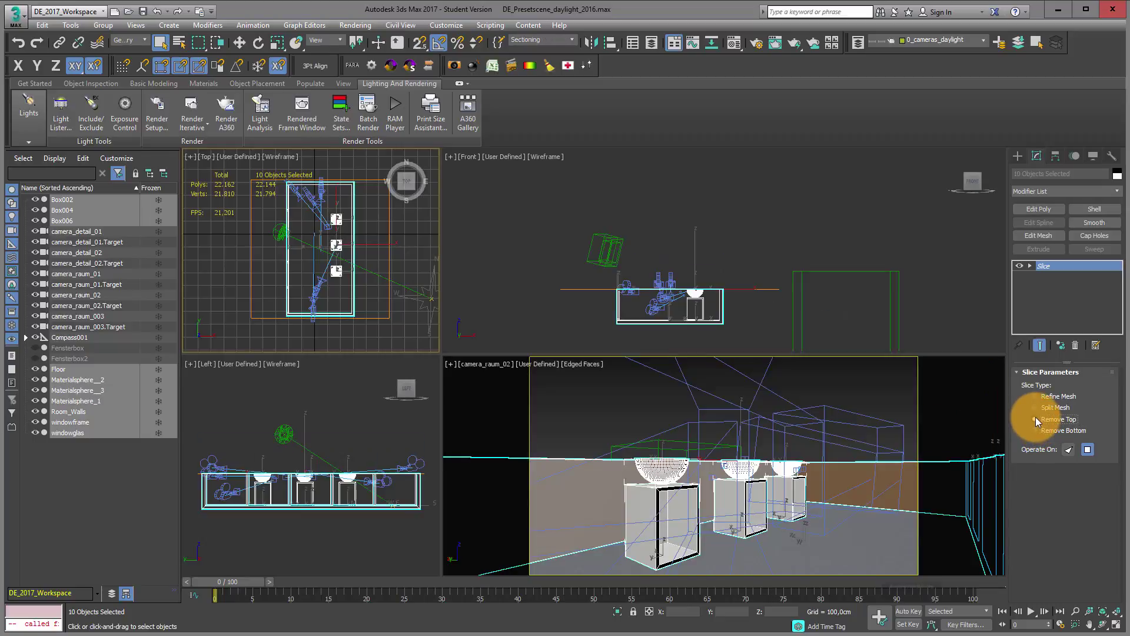
pyautogui.click(1029, 266)
pyautogui.click(1060, 277)
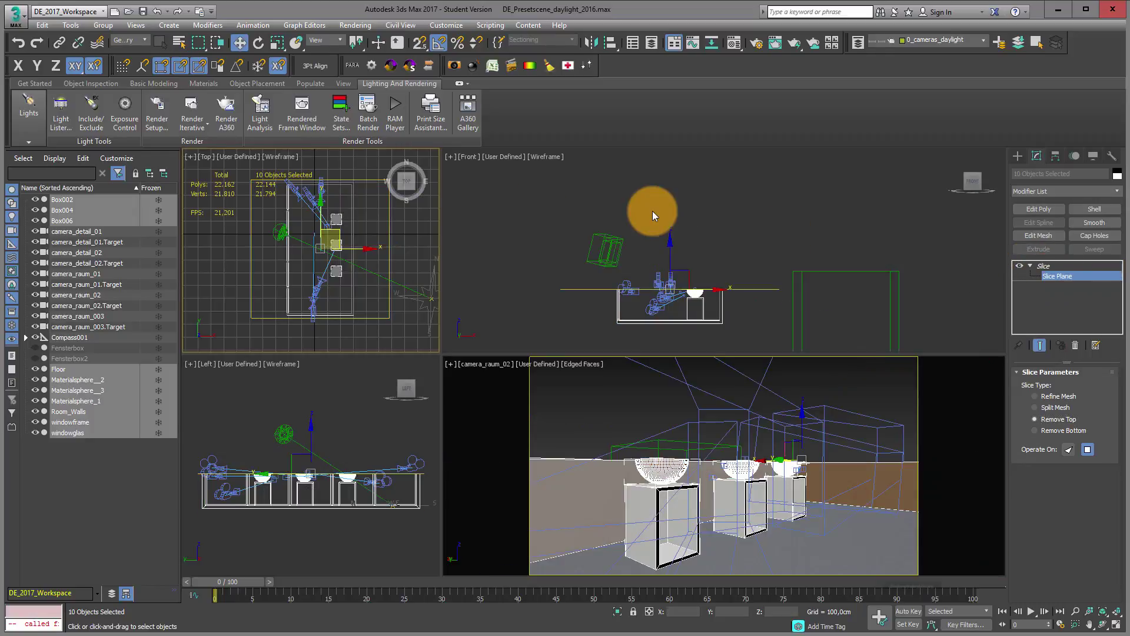
pyautogui.click(258, 42)
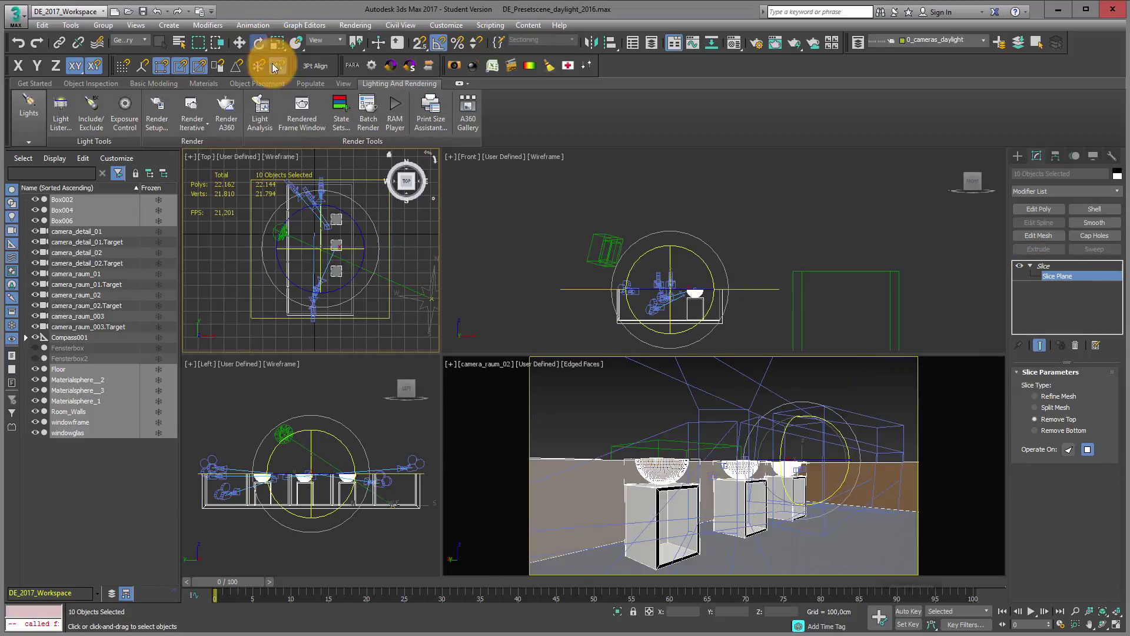
pyautogui.click(670, 264)
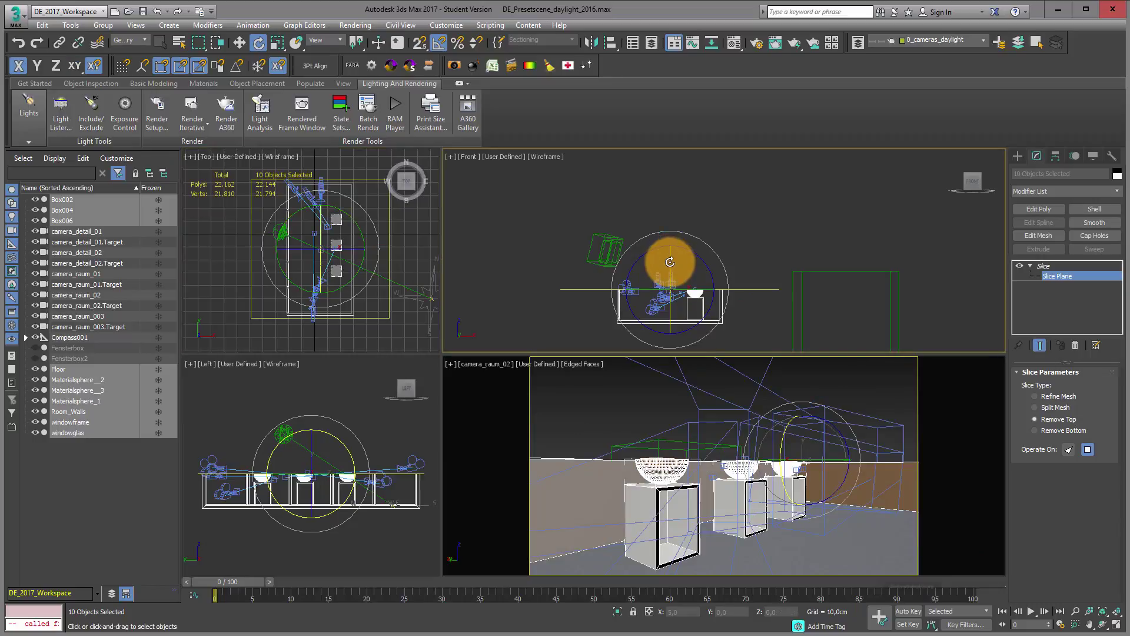
pyautogui.moveTo(670, 263); pyautogui.dragTo(670, 311)
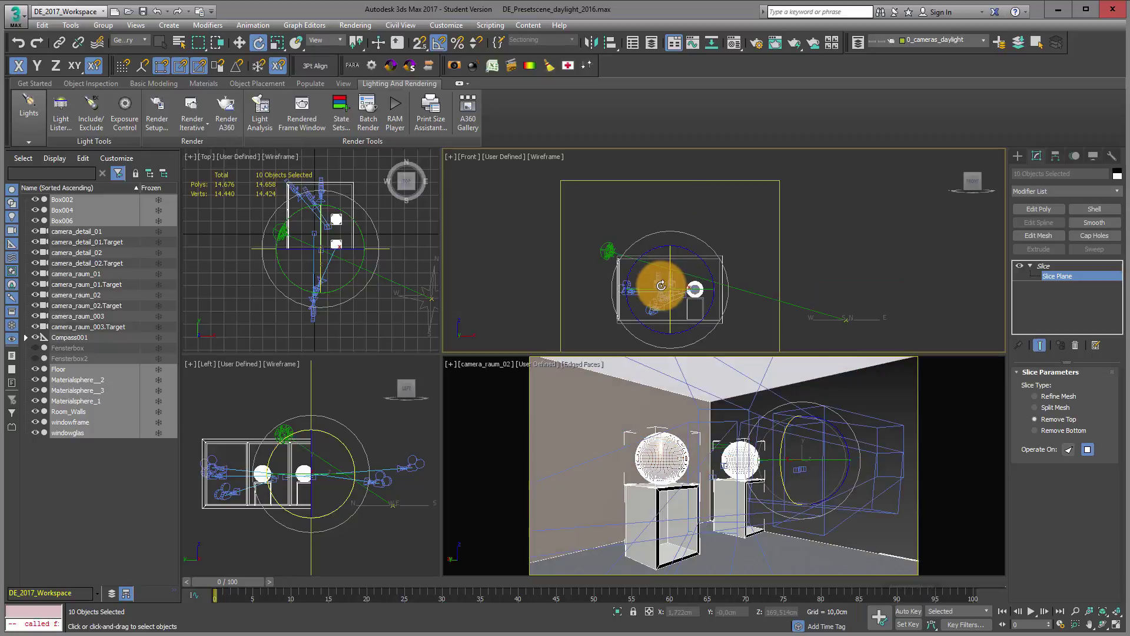
# Pan, zoom and orbit the Front viewport into a perspective view of the room
pyautogui.moveTo(661, 284); pyautogui.dragTo(672, 235, button='middle')
pyautogui.scroll(3, 677, 242)
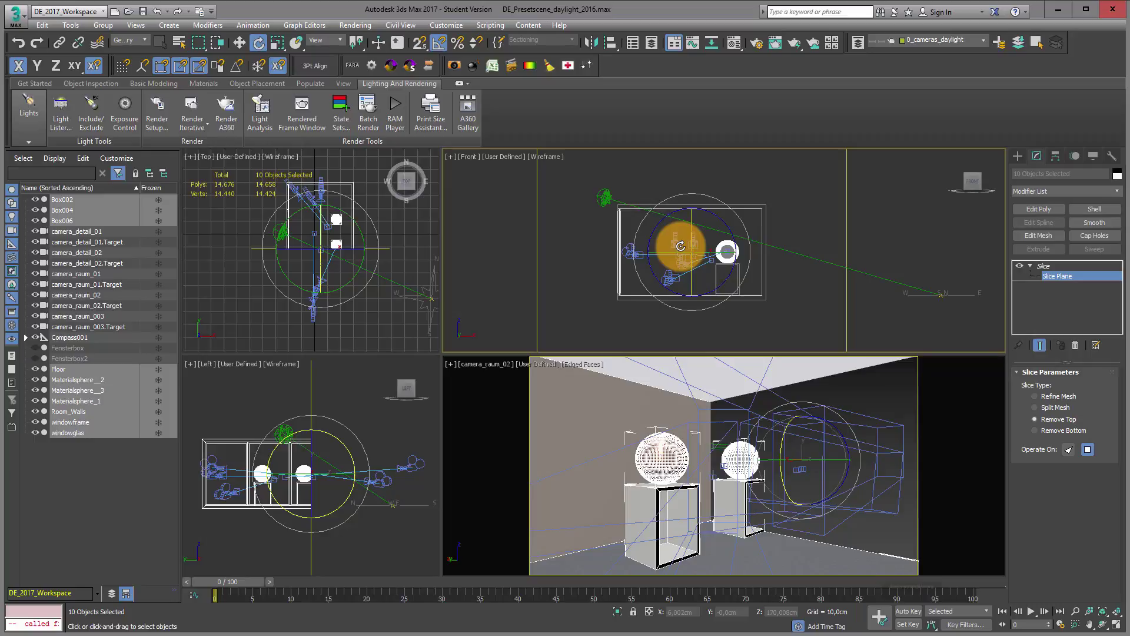
pyautogui.keyDown('alt'); pyautogui.moveTo(680, 246); pyautogui.dragTo(600, 242, button='middle'); pyautogui.keyUp('alt')
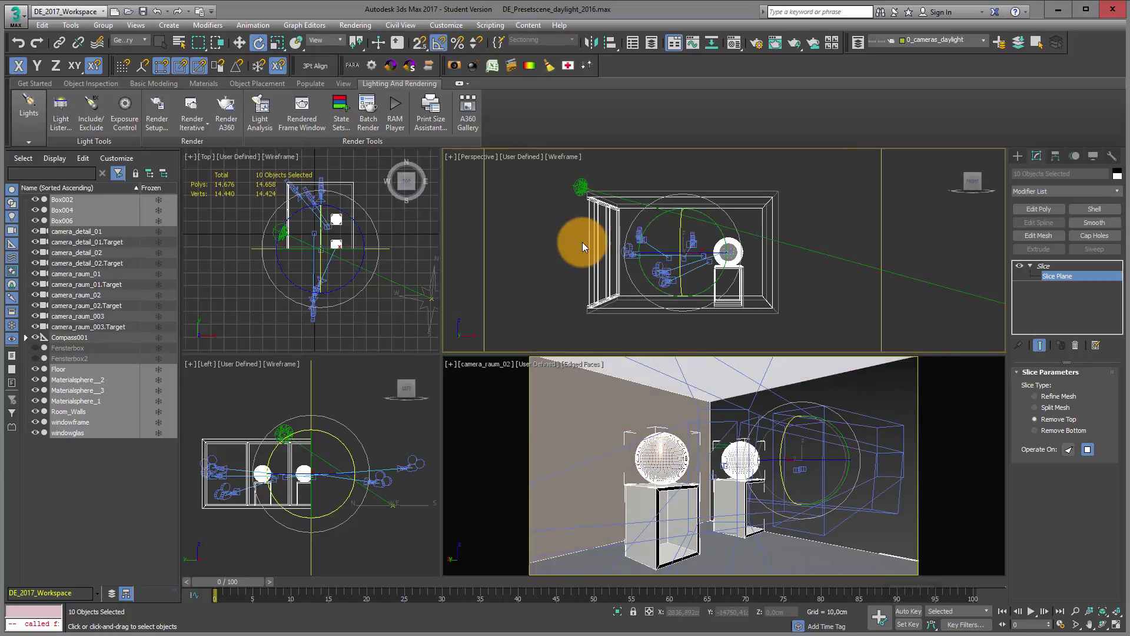
# Set the perspective view to Edged Faces shading and move the Slice Plane along Y in Top view
pyautogui.click(564, 156)
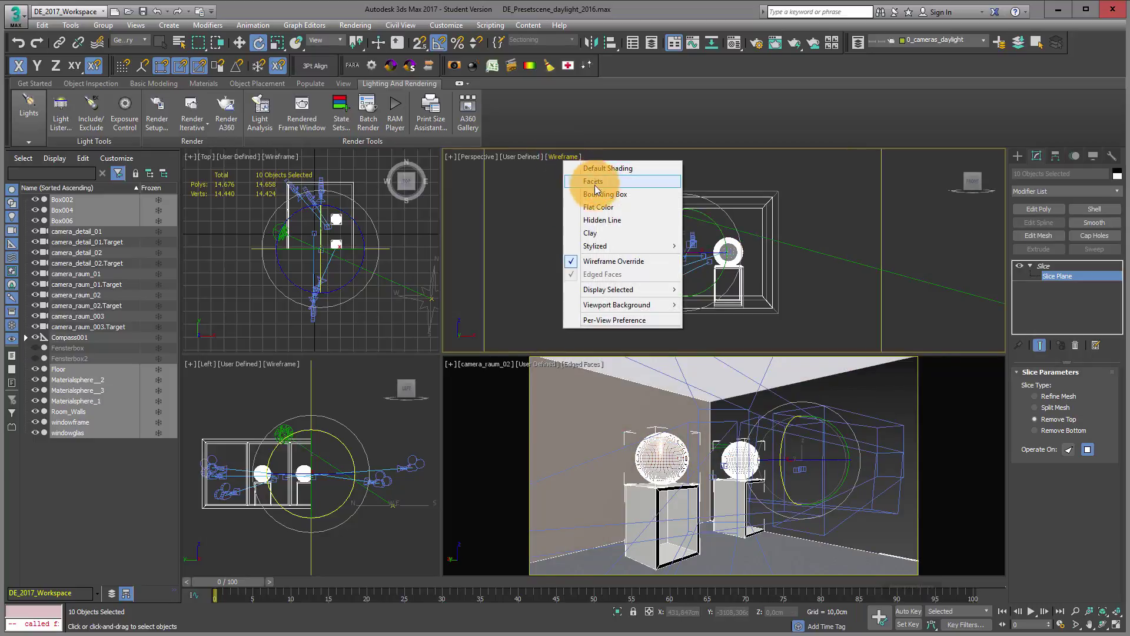
pyautogui.click(601, 169)
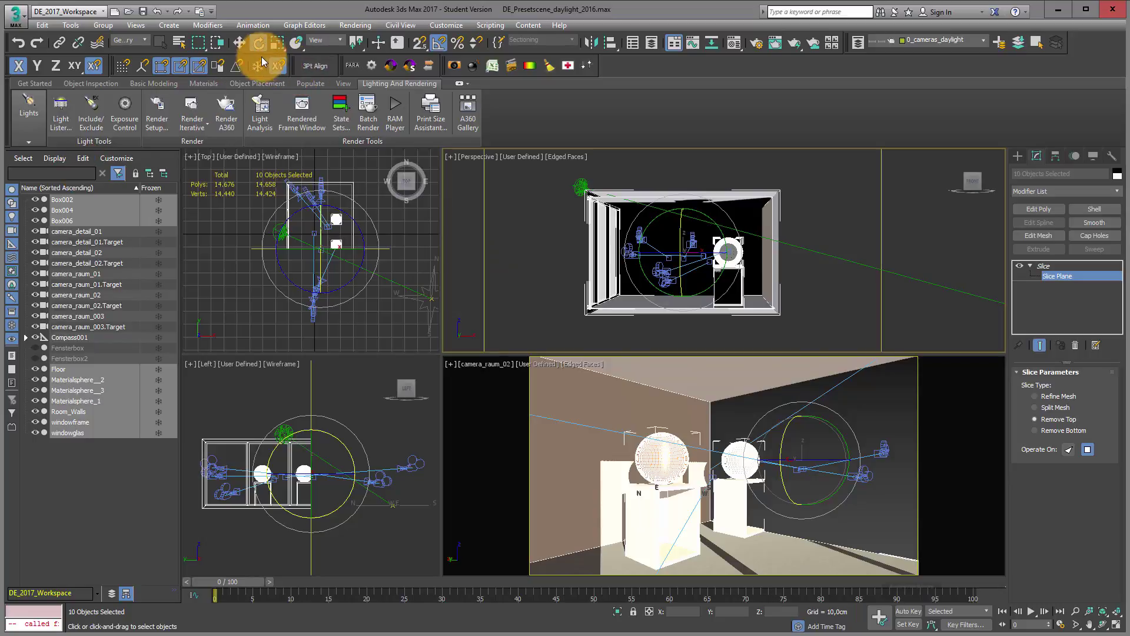
pyautogui.click(240, 46)
pyautogui.click(315, 214)
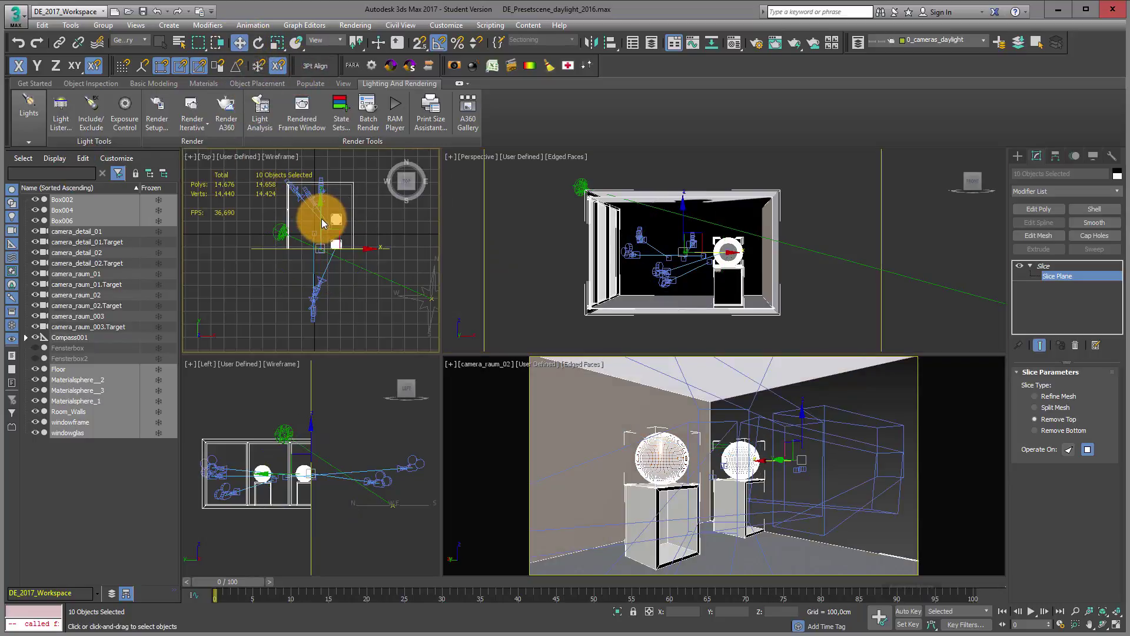
pyautogui.scroll(3, 316, 239)
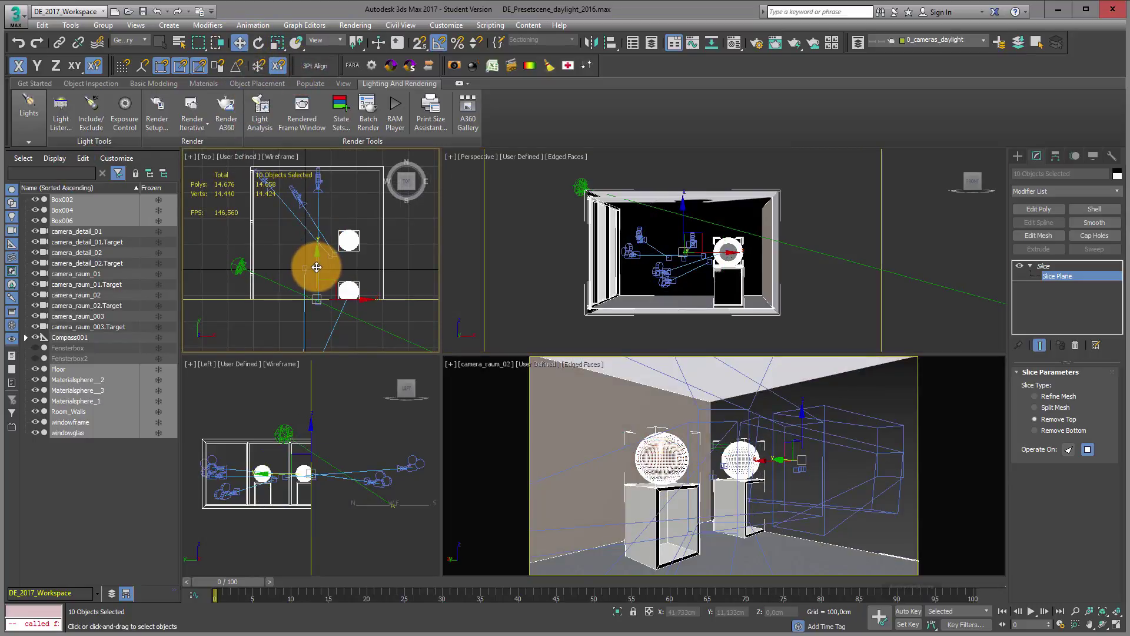
pyautogui.moveTo(318, 248); pyautogui.dragTo(310, 298)
pyautogui.click(483, 253)
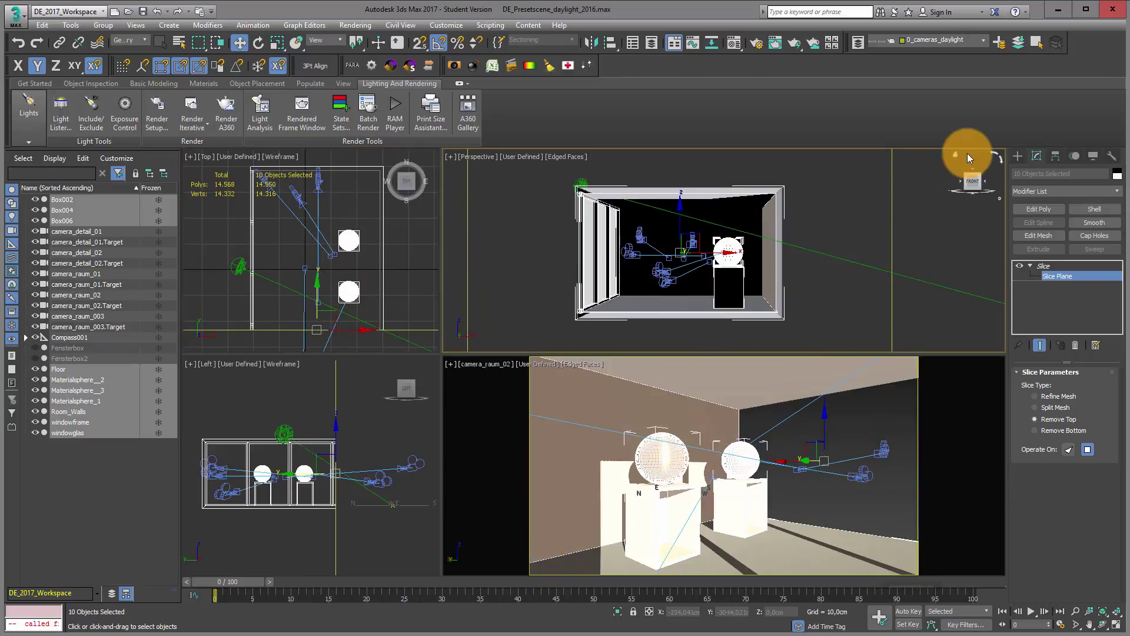
# Render the sectioned room, add Cap Holes above the Slice, and reposition the render window
pyautogui.hotkey('ctrl', 'b')
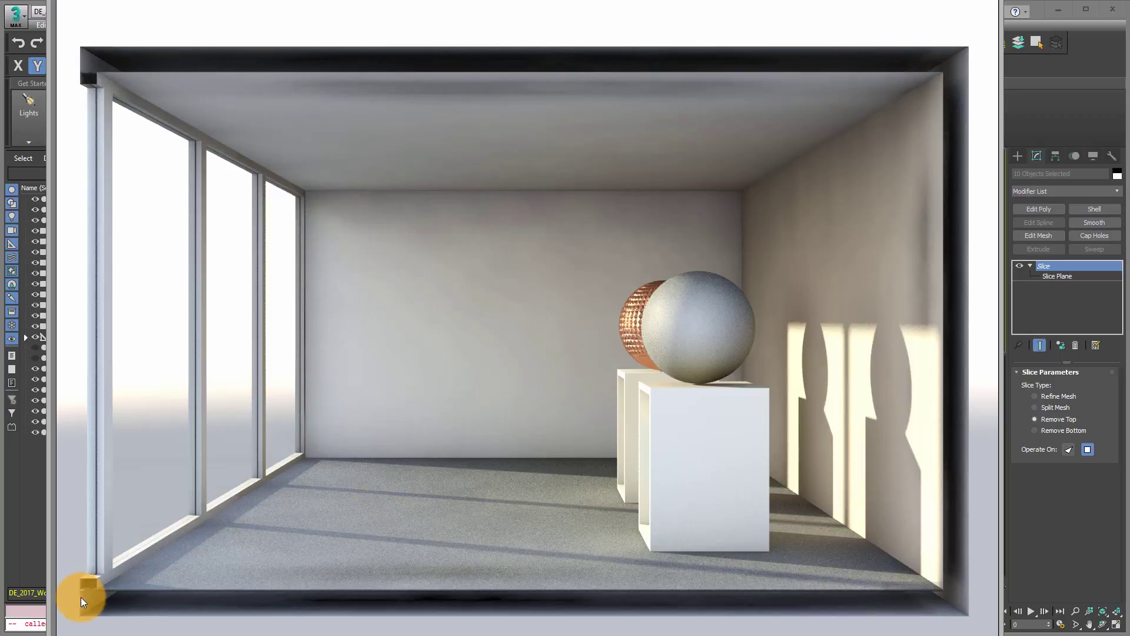
pyautogui.click(1104, 238)
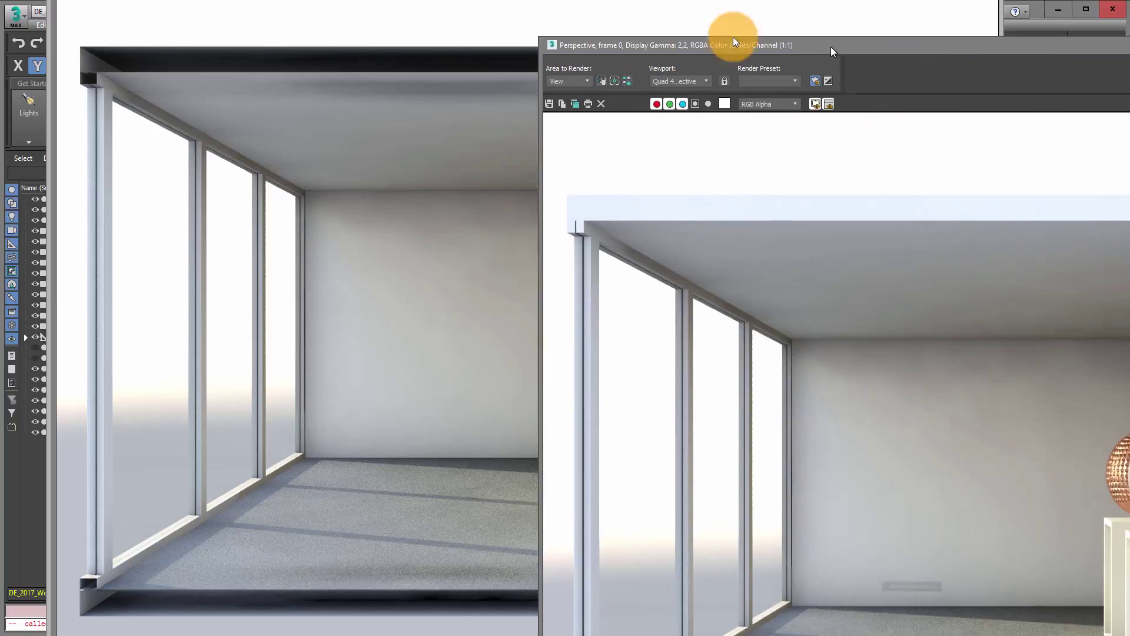
pyautogui.moveTo(732, 35); pyautogui.dragTo(235, 3)
pyautogui.moveTo(349, 162); pyautogui.dragTo(365, 155)
pyautogui.scroll(-3, 359, 155)
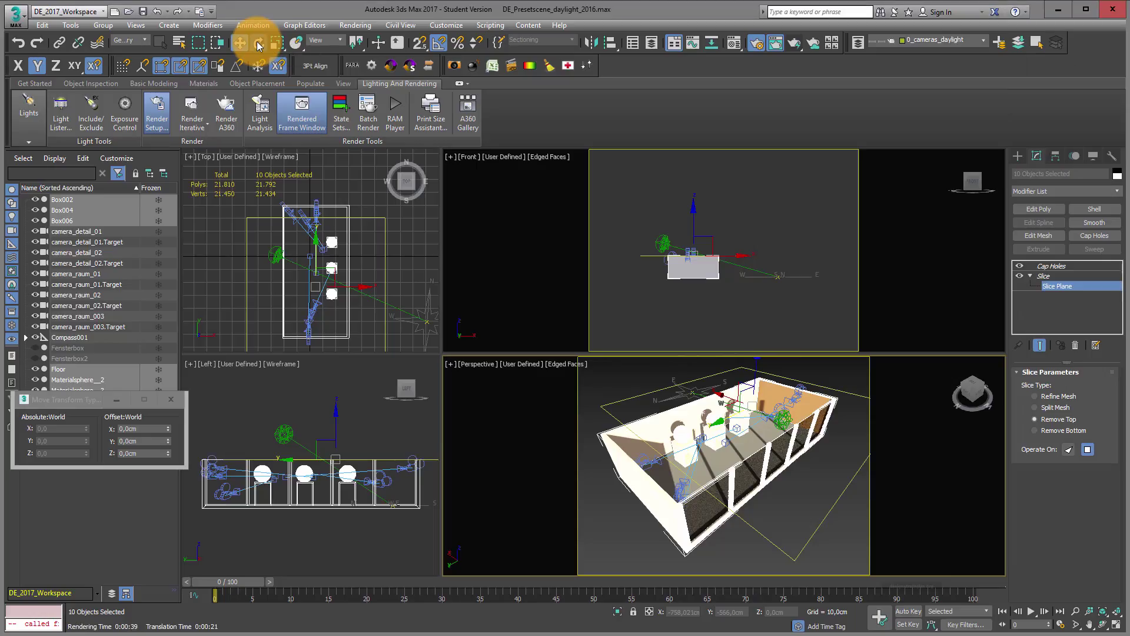
# Rotate the Slice Plane 5° about Y and bring the cut-away floor-plan render into view
pyautogui.click(259, 42)
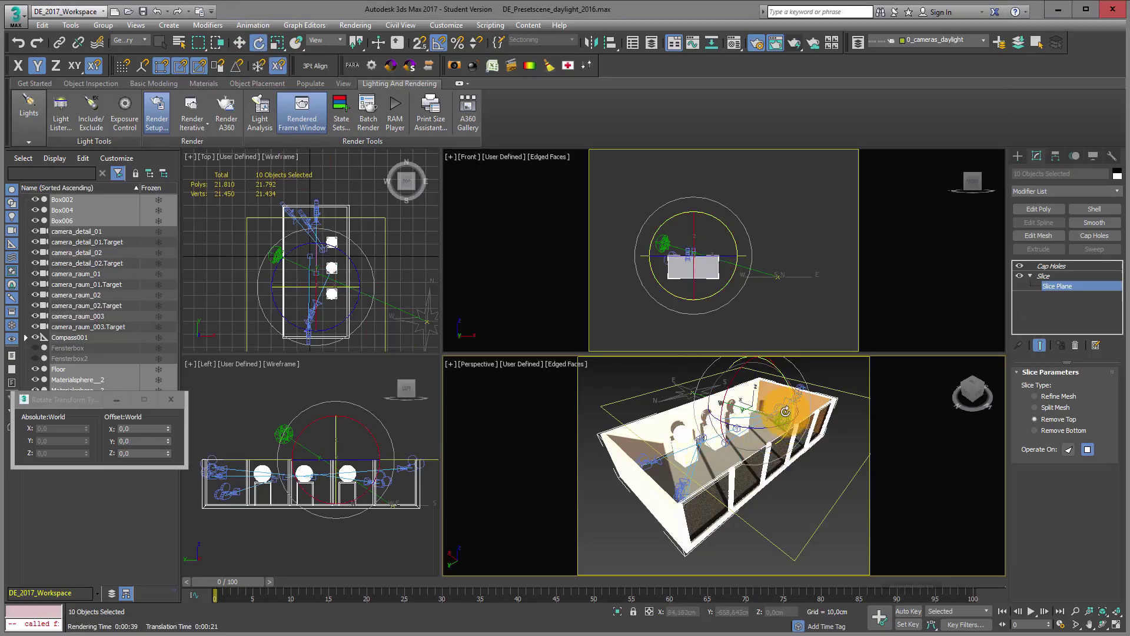
pyautogui.moveTo(774, 409); pyautogui.dragTo(894, 370)
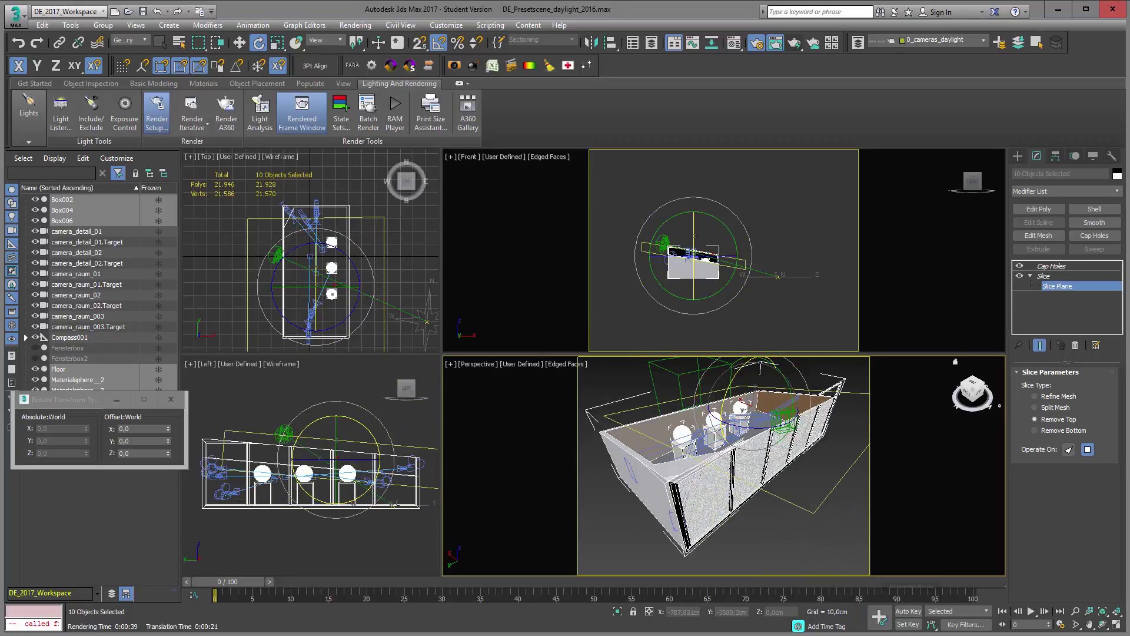
pyautogui.moveTo(1129, 194); pyautogui.dragTo(555, 0)
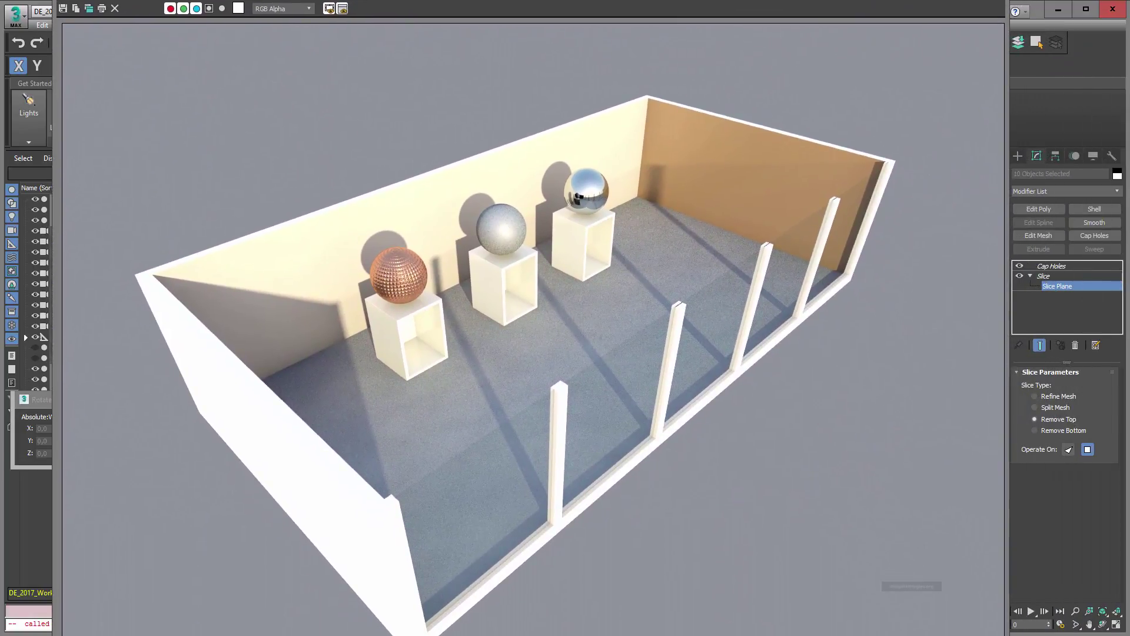